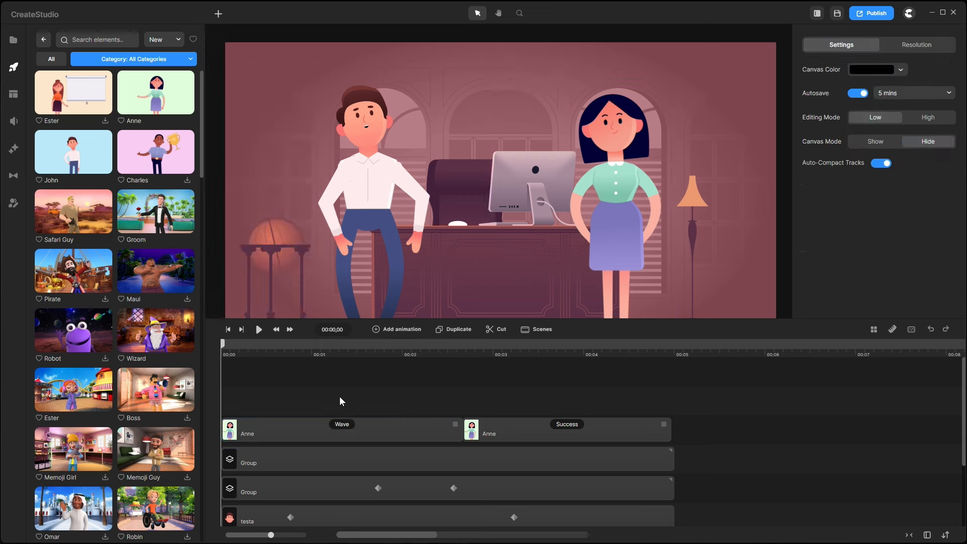
Play back the existing office scene and scrub to about 00:01,03 to review the character animation.
key(space)
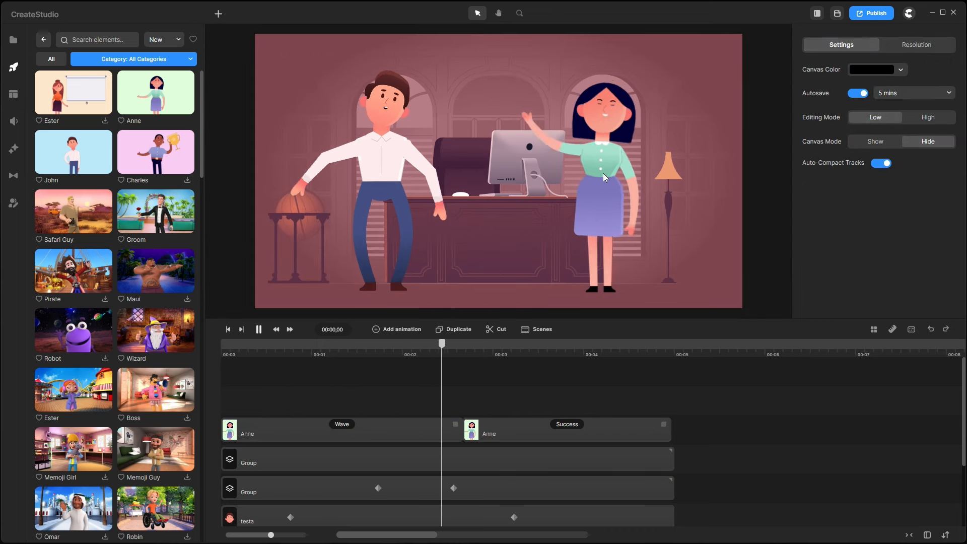
key(space)
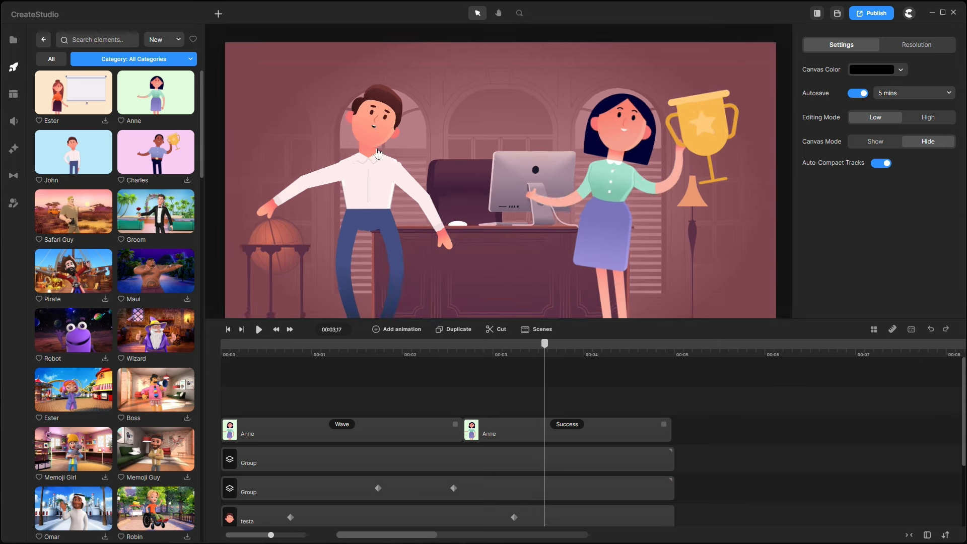
drag(545, 344, 310, 355)
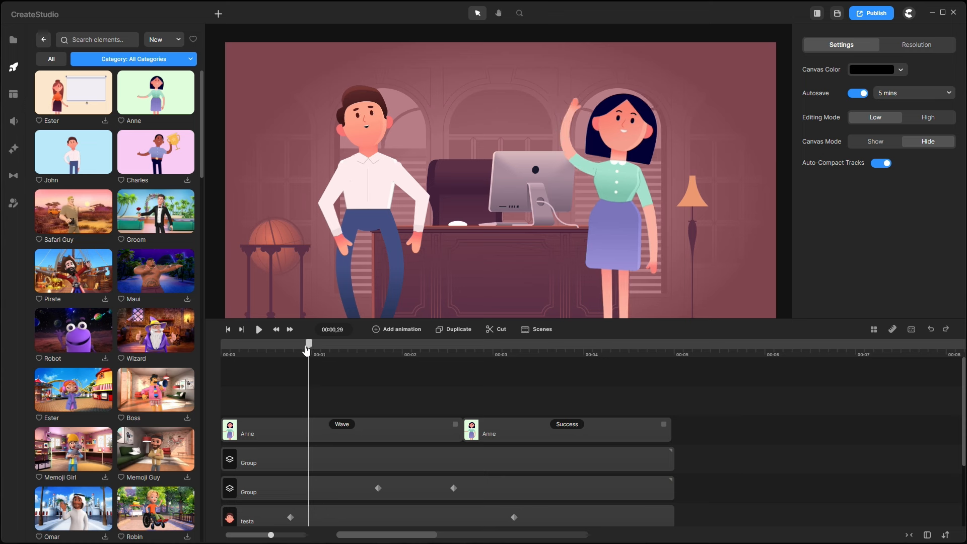
drag(306, 350, 321, 365)
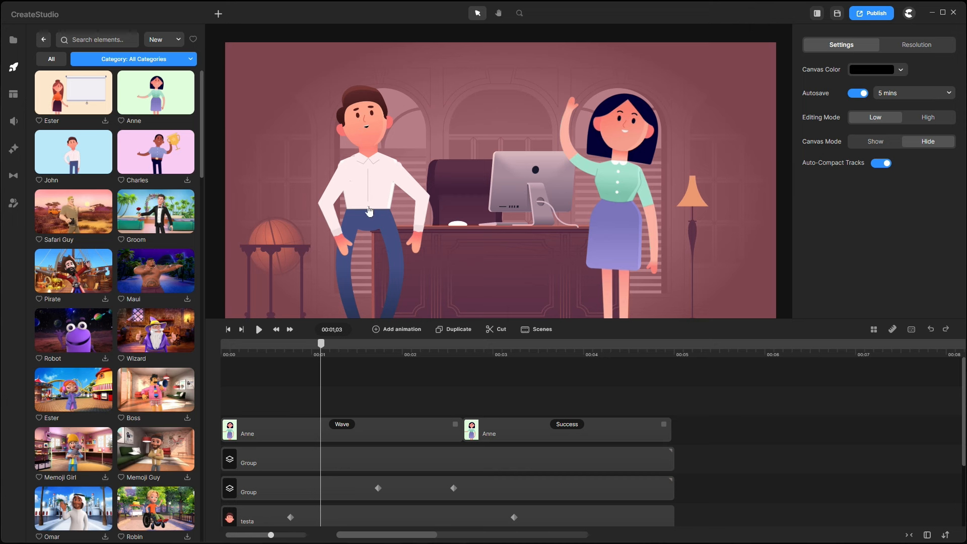
Delete both Anne clips, Wave and Success, from the timeline.
drag(754, 437, 359, 396)
key(Delete)
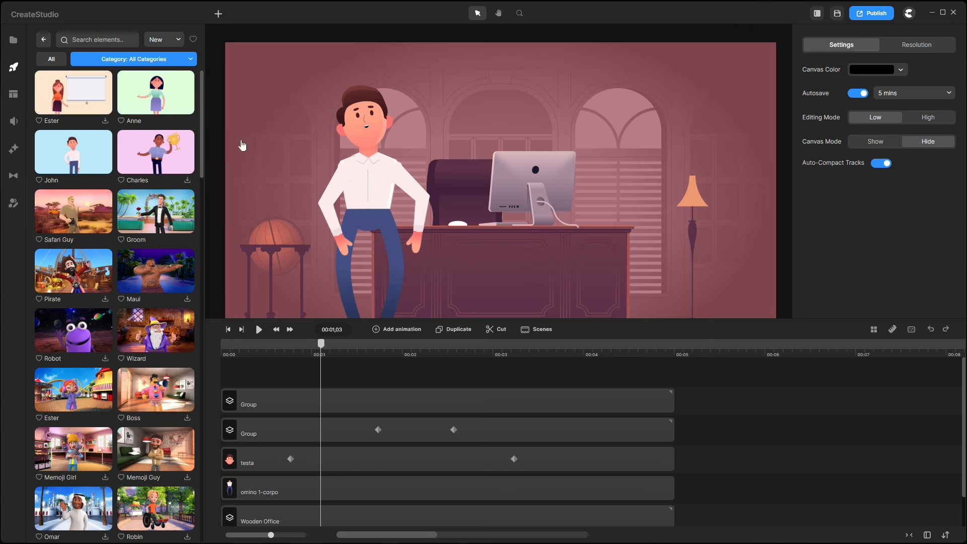
Add the omino 1-corpo body from the media library at about 00:05, scale it to 77%, and place it right of the canvas centre.
click(14, 40)
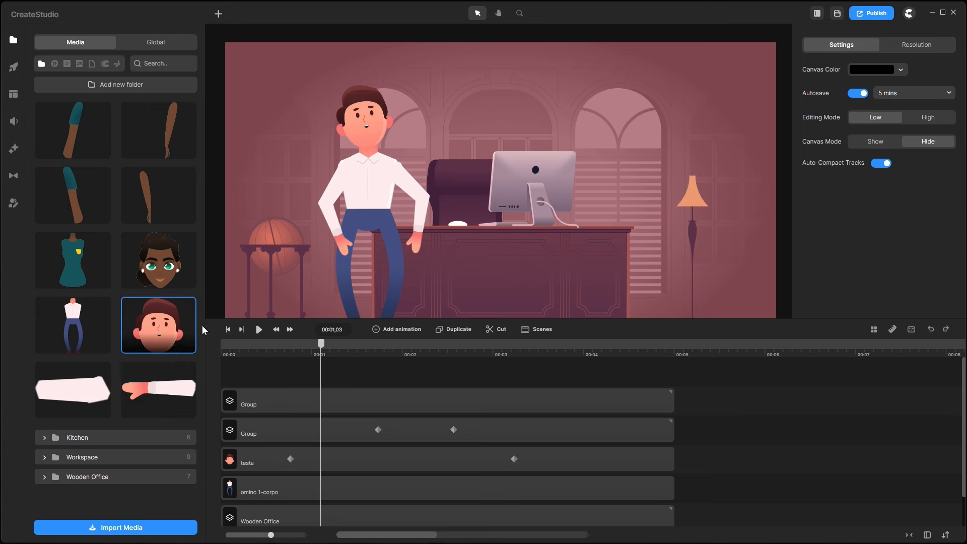
drag(89, 328, 706, 439)
click(715, 364)
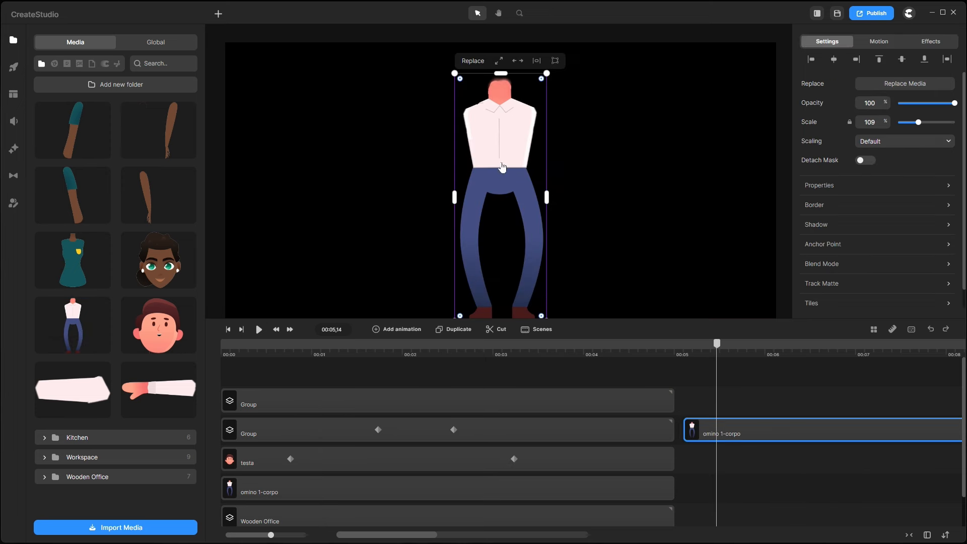
drag(551, 76, 521, 151)
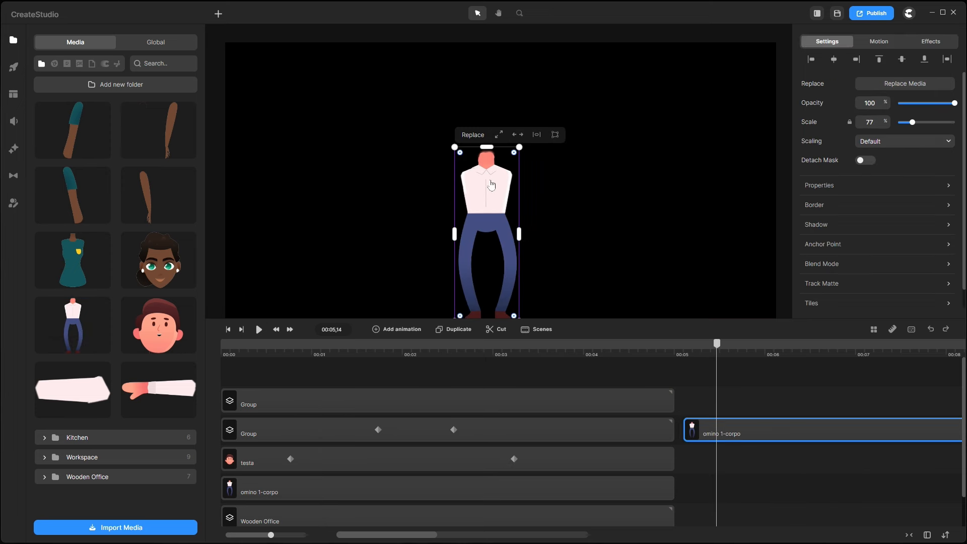
drag(488, 189, 579, 163)
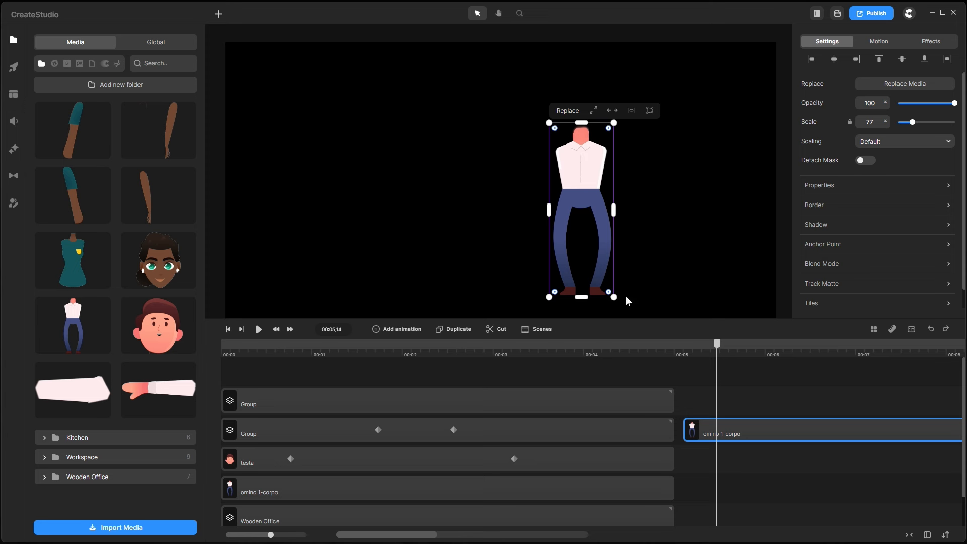
click(636, 190)
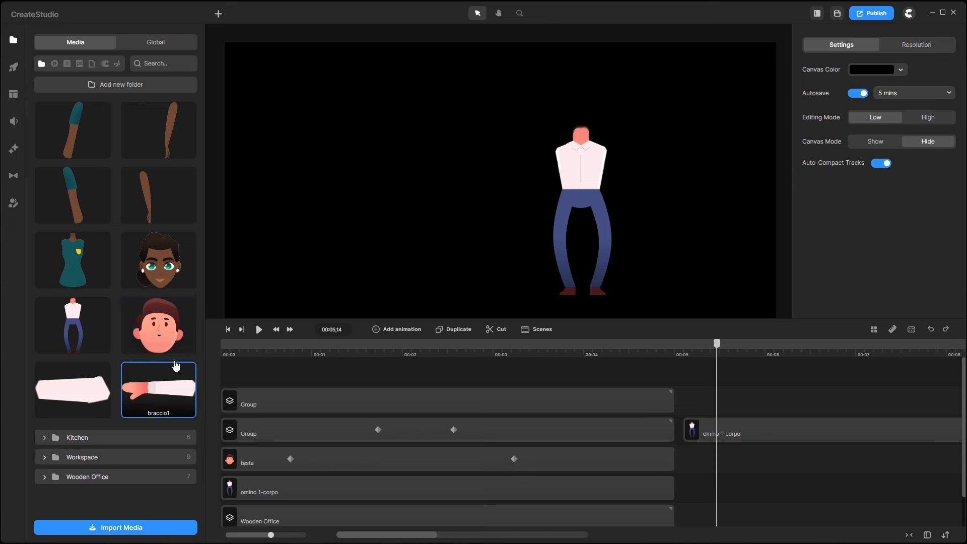
Add the testa head on a track above the body, scale it to 92%, and seat it on the neck.
drag(162, 345, 730, 403)
drag(622, 74, 454, 245)
drag(431, 277, 610, 95)
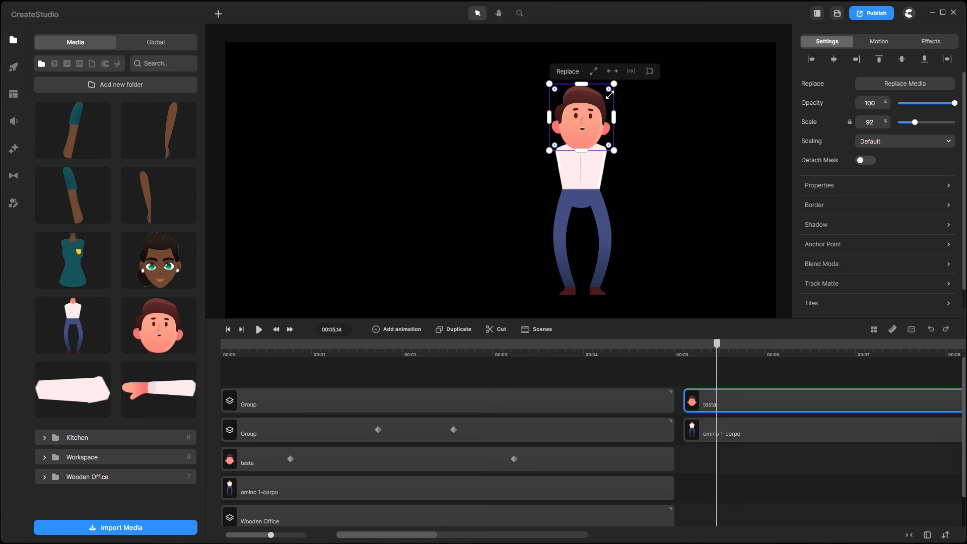
drag(590, 140, 592, 126)
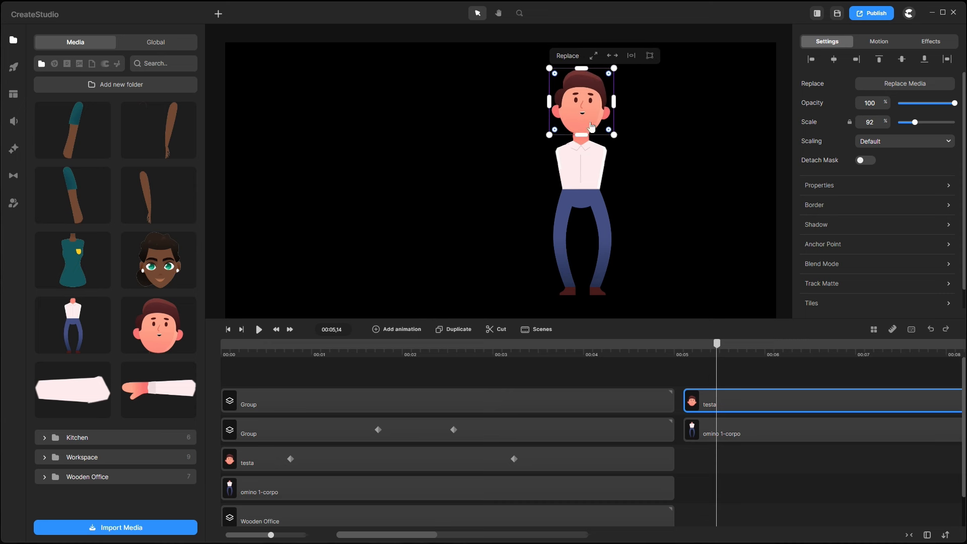
click(719, 332)
click(607, 135)
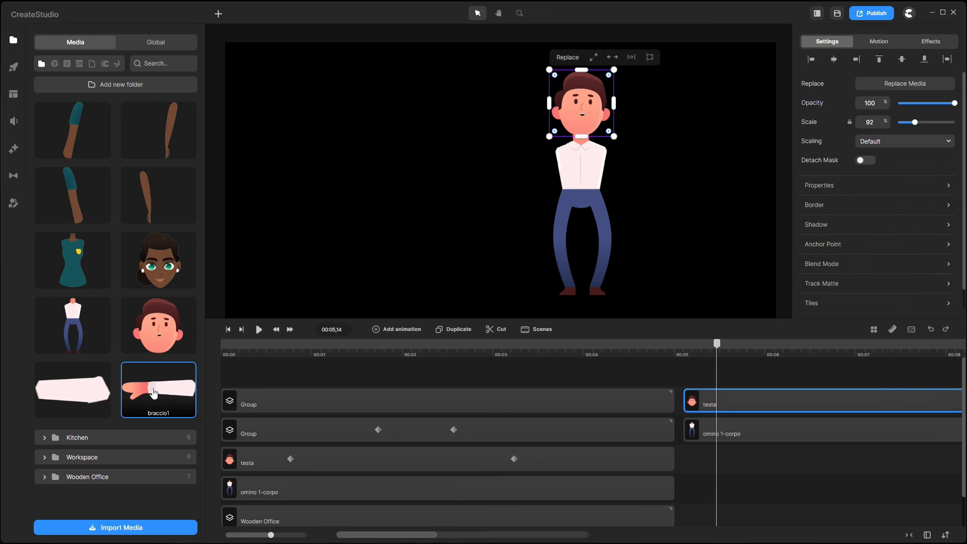
Add the braccio2 upper arm above the head track and shrink it to fit the character's shoulder.
drag(73, 389, 708, 383)
click(698, 252)
click(662, 183)
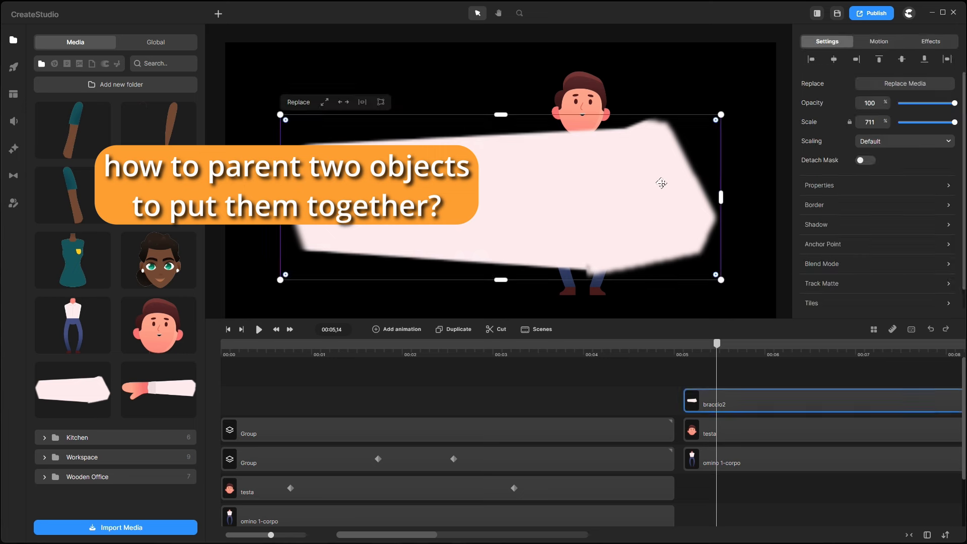
drag(721, 115, 545, 163)
scroll(545, 163, up, 3)
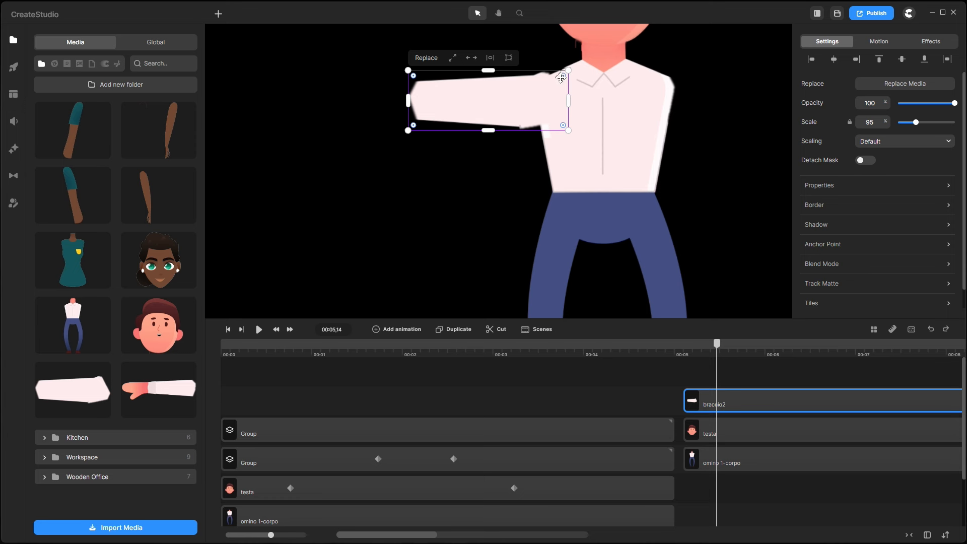
drag(568, 70, 538, 102)
click(463, 229)
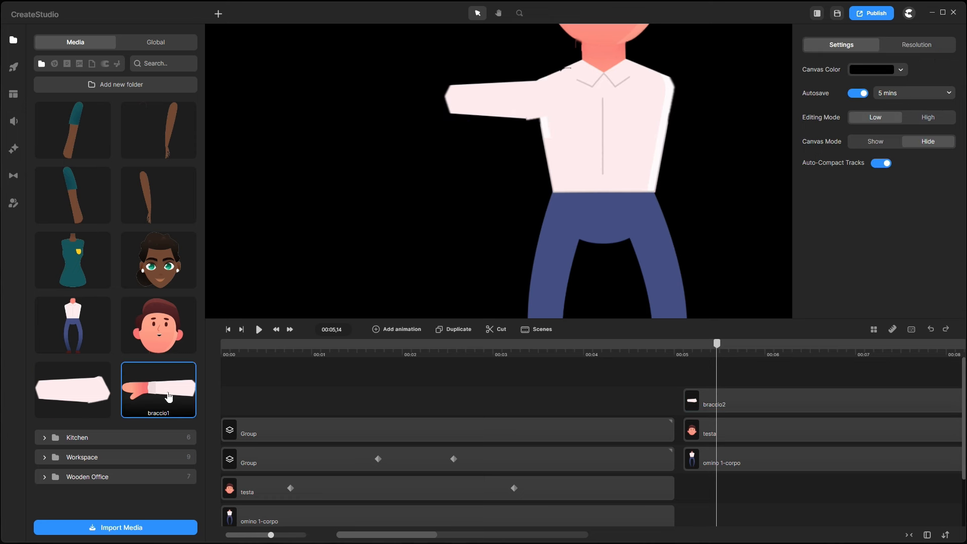
Add the braccio1 forearm above braccio2, scale it down to 72%, and place it at the outer end of the upper arm.
drag(169, 394, 723, 378)
click(721, 377)
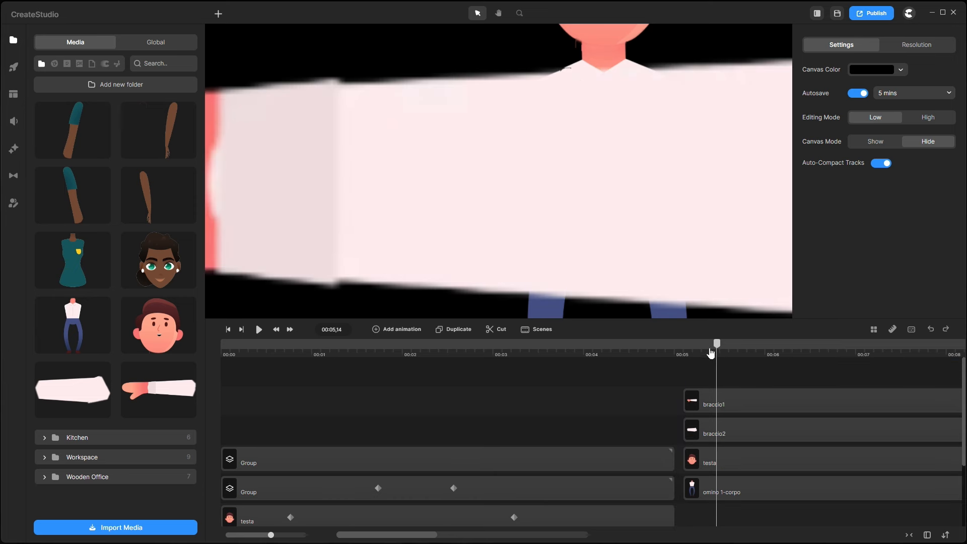
click(746, 397)
scroll(667, 212, down, 3)
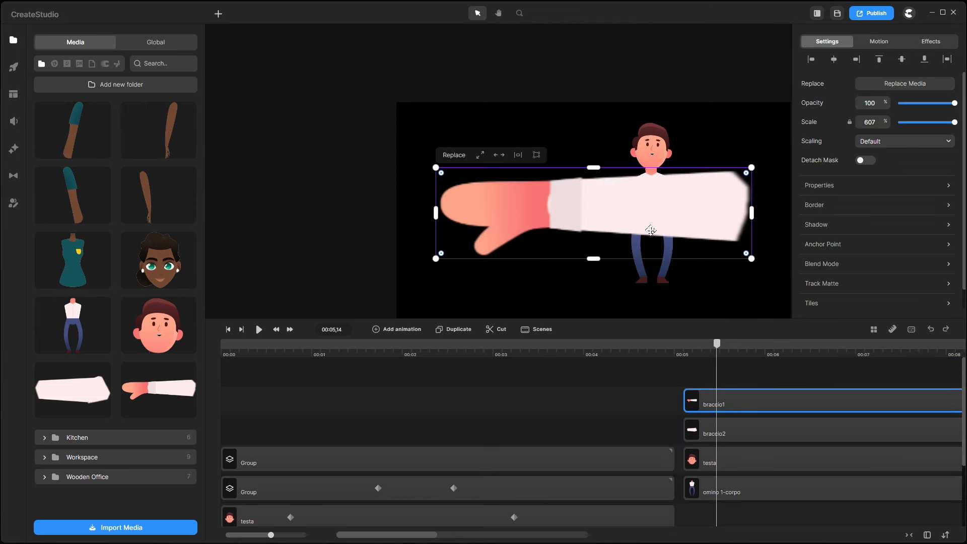
drag(751, 171, 545, 248)
drag(514, 243, 562, 206)
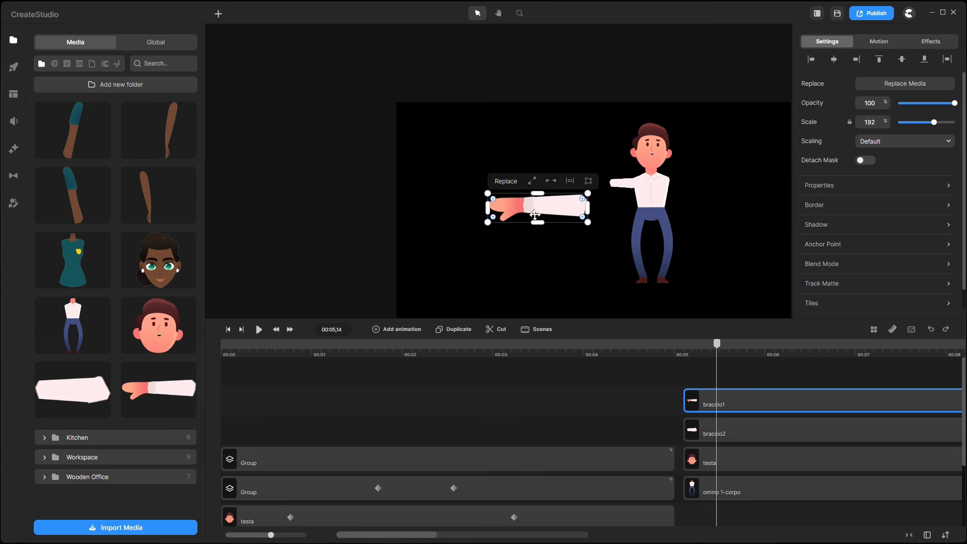
scroll(560, 197, up, 3)
mouse_move(638, 169)
mouse_down()
mouse_move(552, 191)
mouse_move(643, 181)
mouse_up()
scroll(643, 180, up, 2)
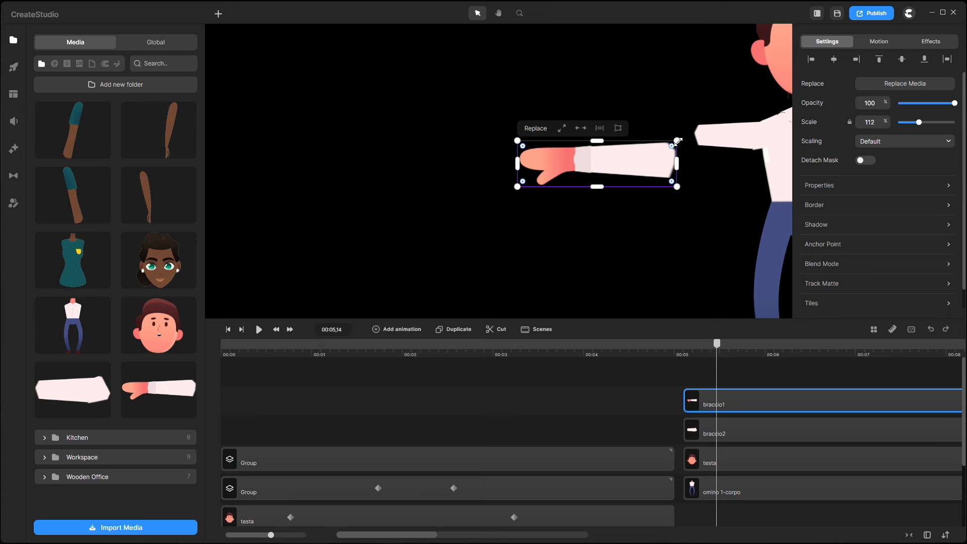
mouse_move(679, 141)
mouse_down()
mouse_move(646, 161)
mouse_move(688, 128)
mouse_move(696, 140)
mouse_up()
scroll(684, 208, up, 2)
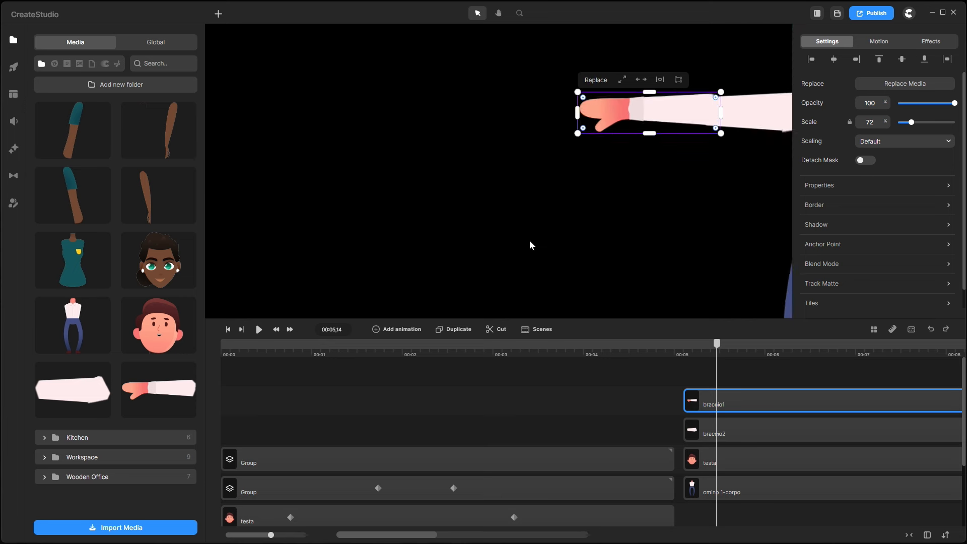
Reduce the braccio1 forearm to 64% scale and align it so its sleeve joins the upper arm seamlessly.
click(498, 13)
drag(615, 179, 395, 244)
scroll(495, 208, up, 2)
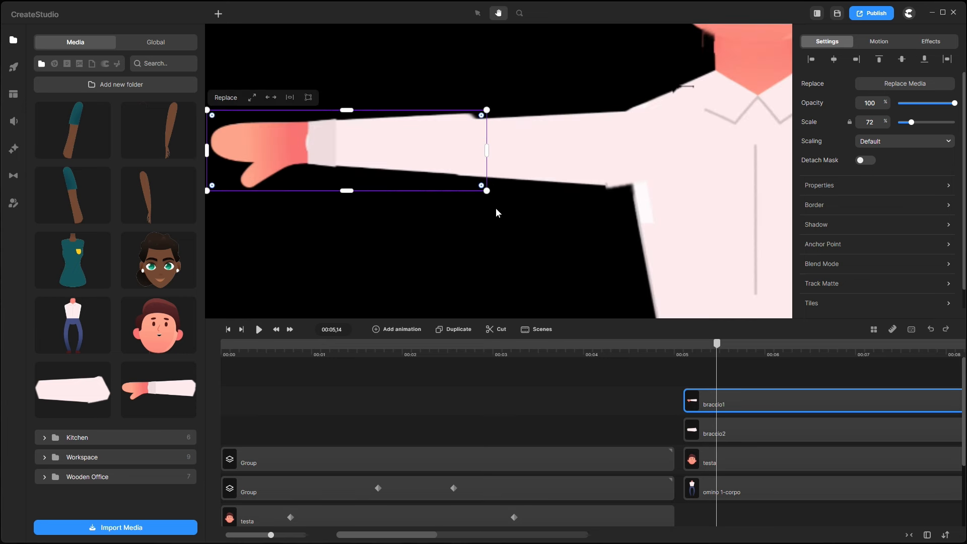
click(478, 13)
drag(487, 110, 464, 132)
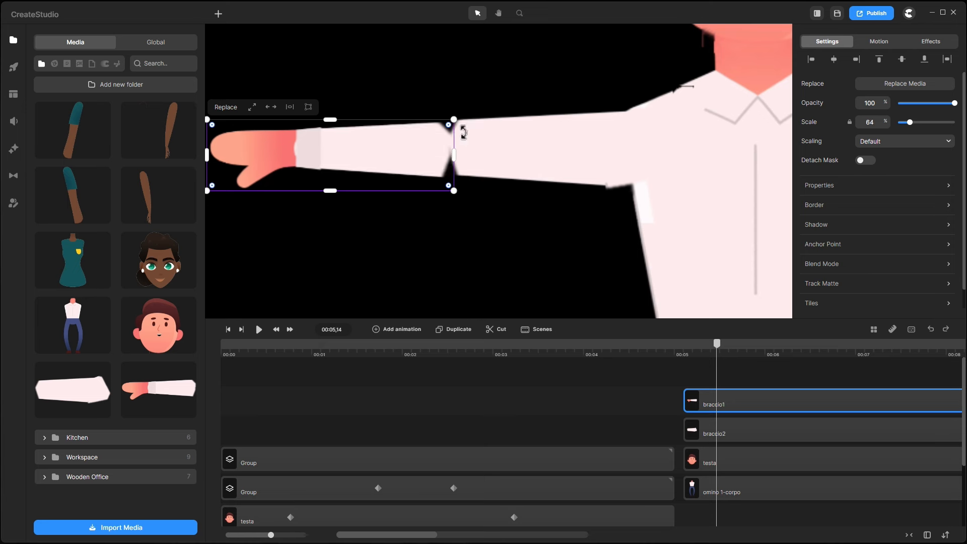
drag(411, 153, 433, 151)
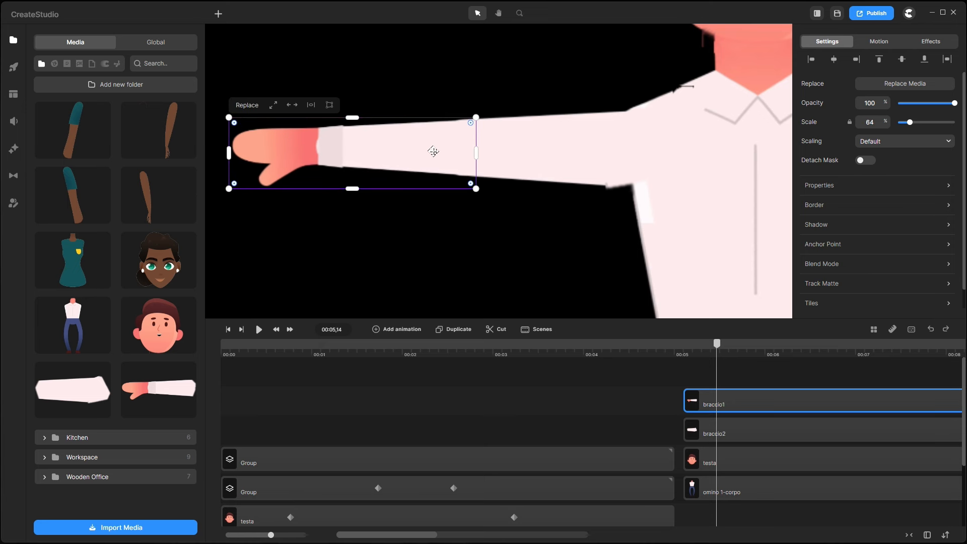
click(448, 230)
Move the testa head's anchor point from the face centre down to the base of the head near the neck.
scroll(488, 228, down, 3)
scroll(503, 284, down, 1)
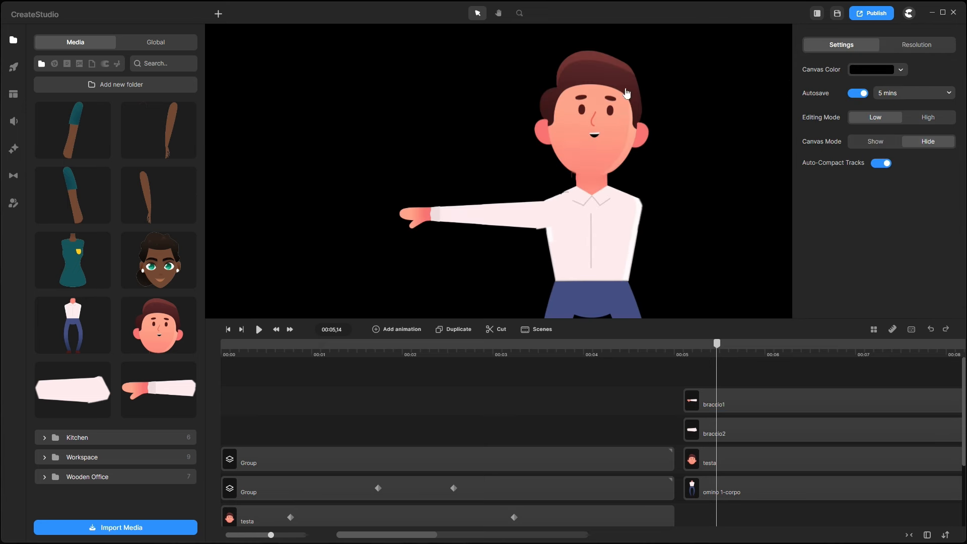
click(499, 13)
drag(696, 197, 600, 183)
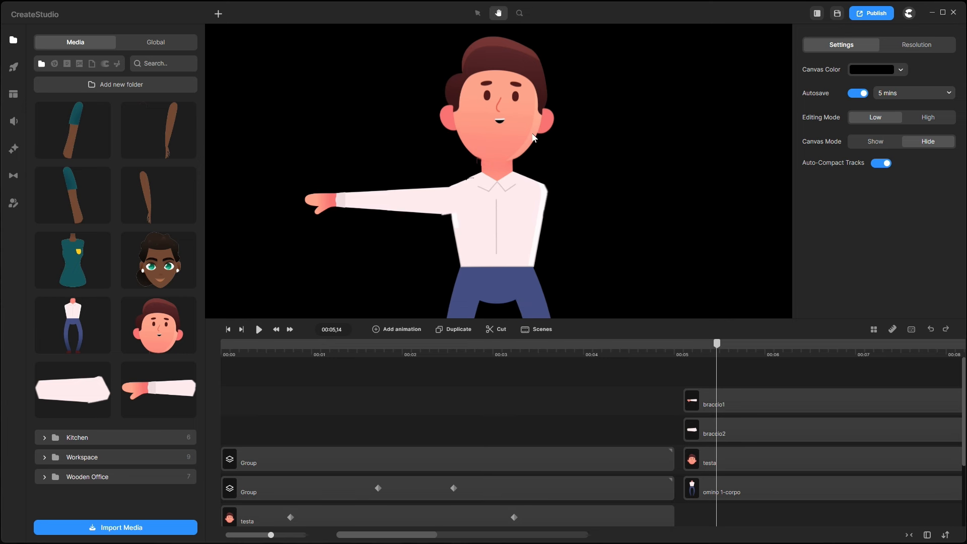
scroll(543, 222, down, 1)
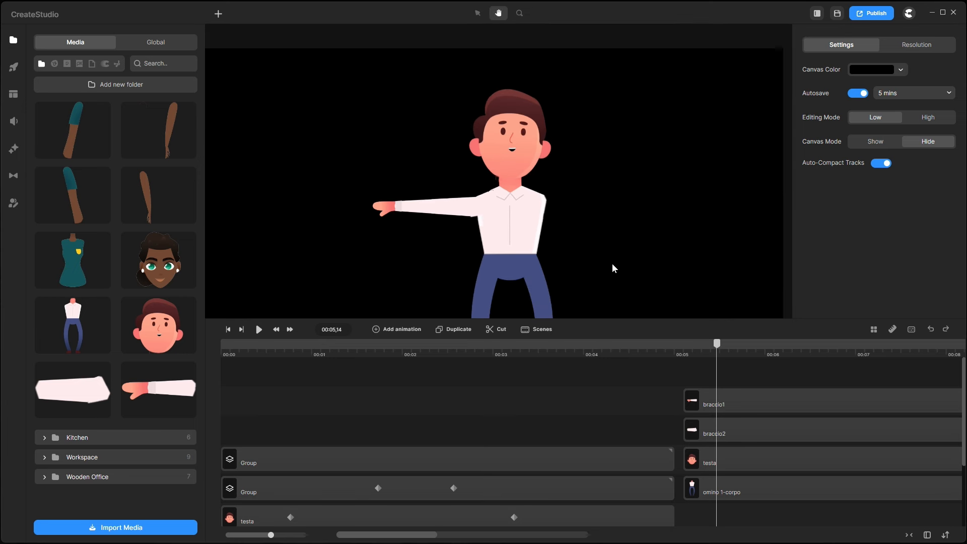
drag(612, 264, 599, 210)
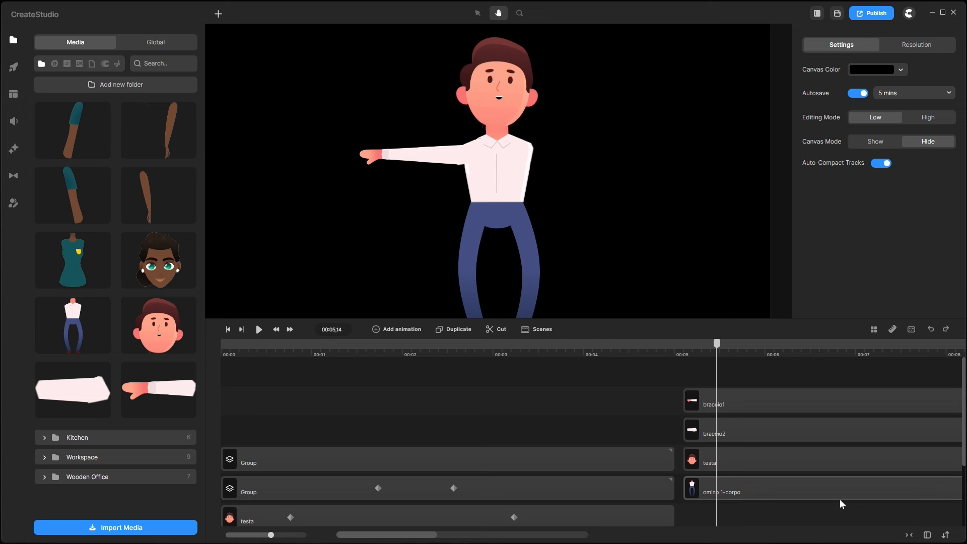
click(736, 466)
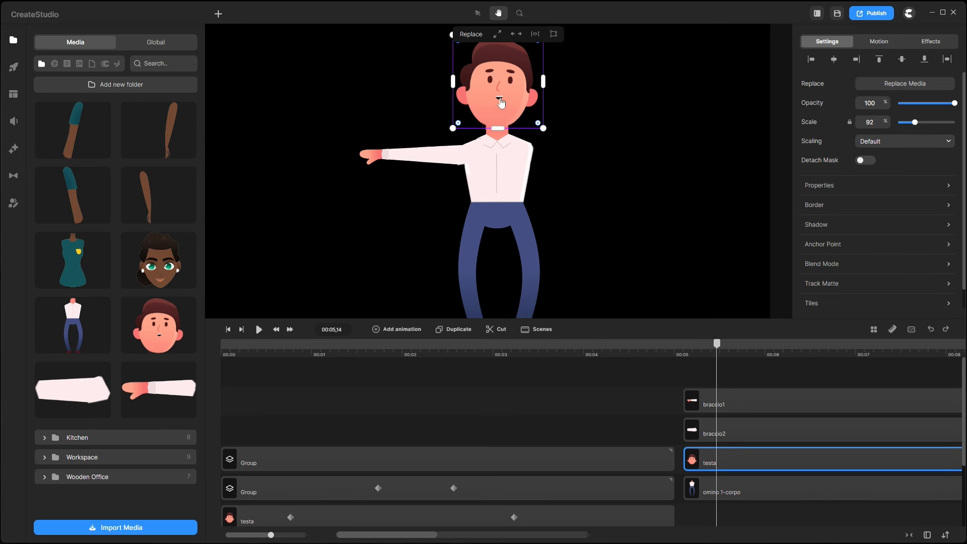
drag(580, 153, 575, 191)
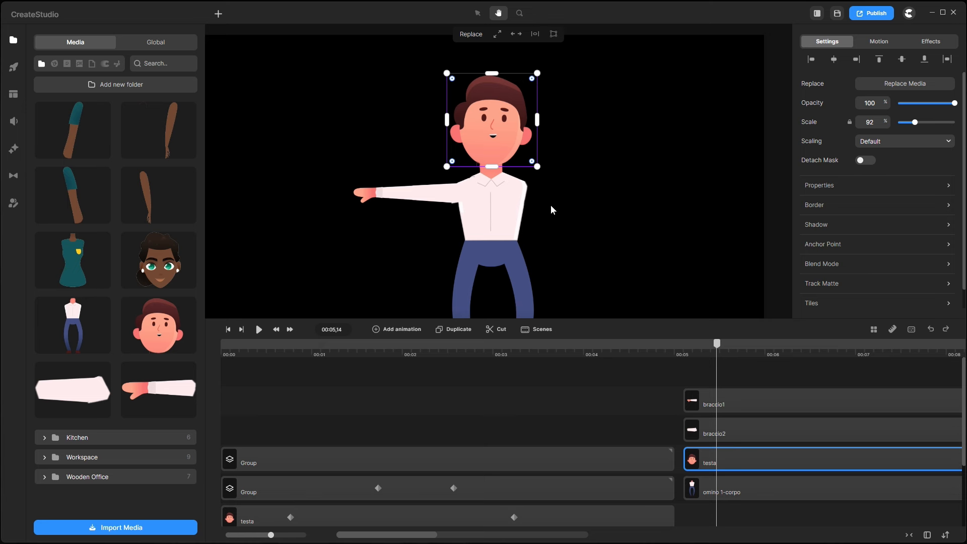
scroll(918, 258, down, 1)
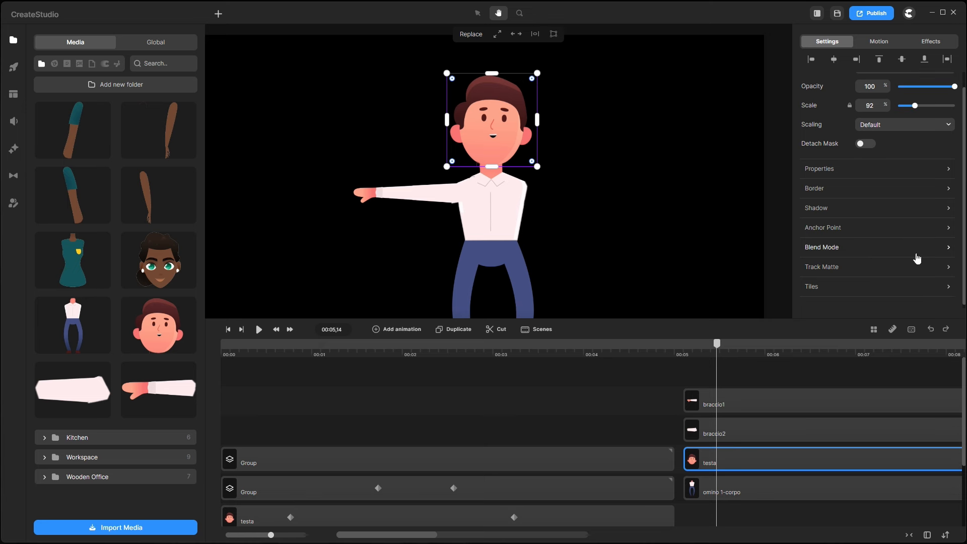
click(850, 232)
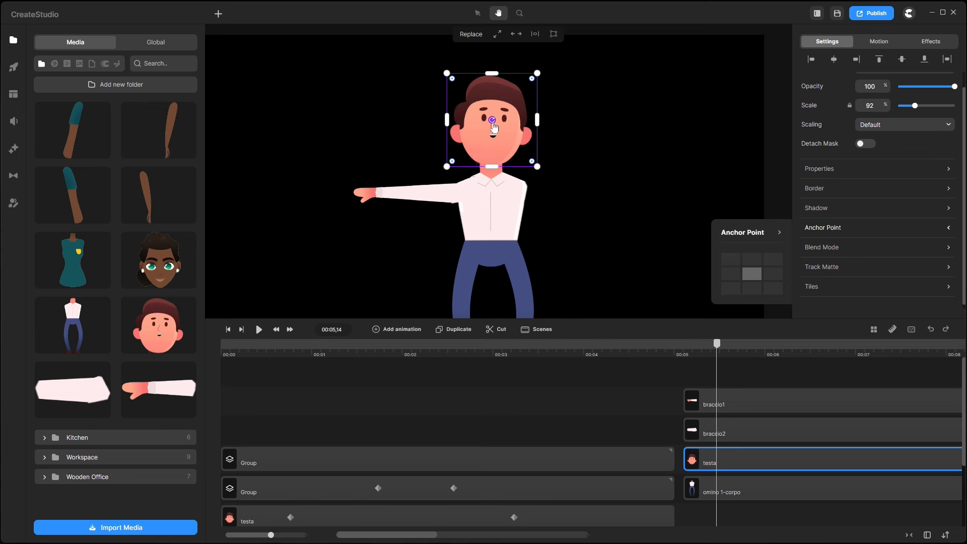
drag(493, 126, 491, 137)
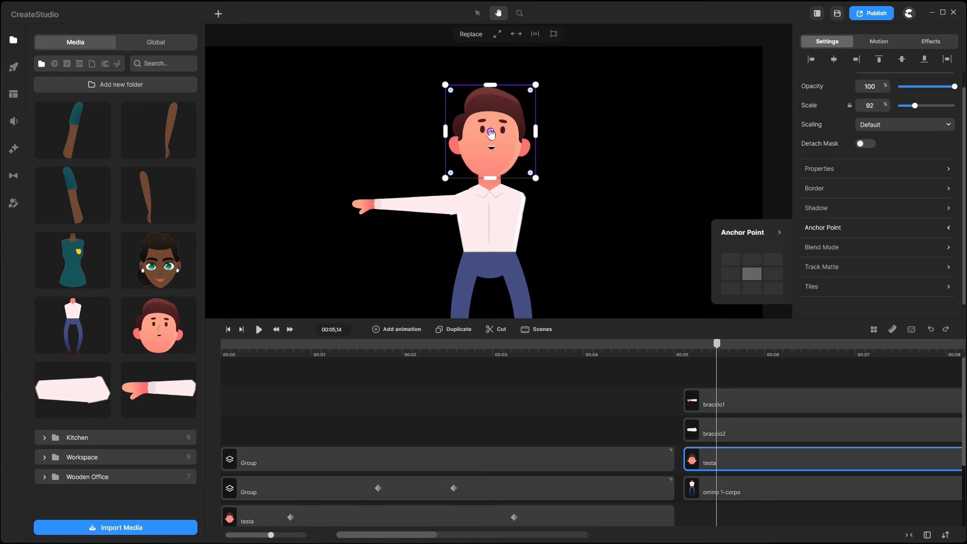
click(479, 12)
scroll(500, 138, up, 3)
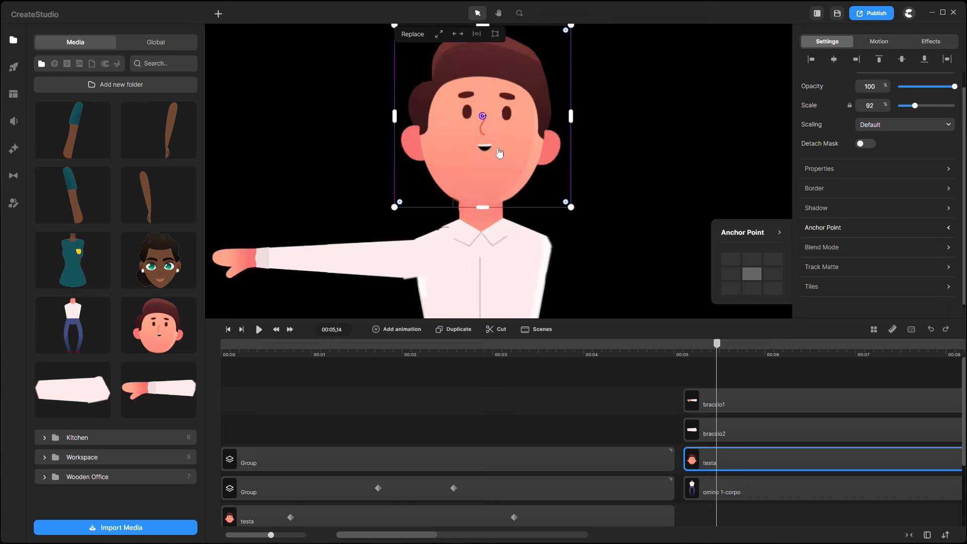
drag(484, 122, 482, 196)
Rotate the testa head to -6° about its neck anchor and deselect it.
click(868, 168)
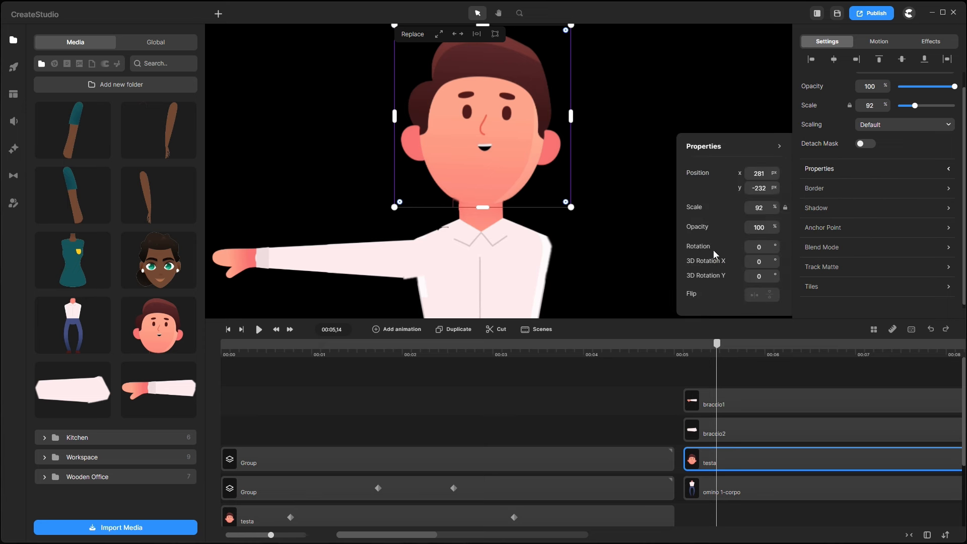
mouse_move(770, 246)
mouse_down()
mouse_move(784, 246)
mouse_move(770, 245)
mouse_up()
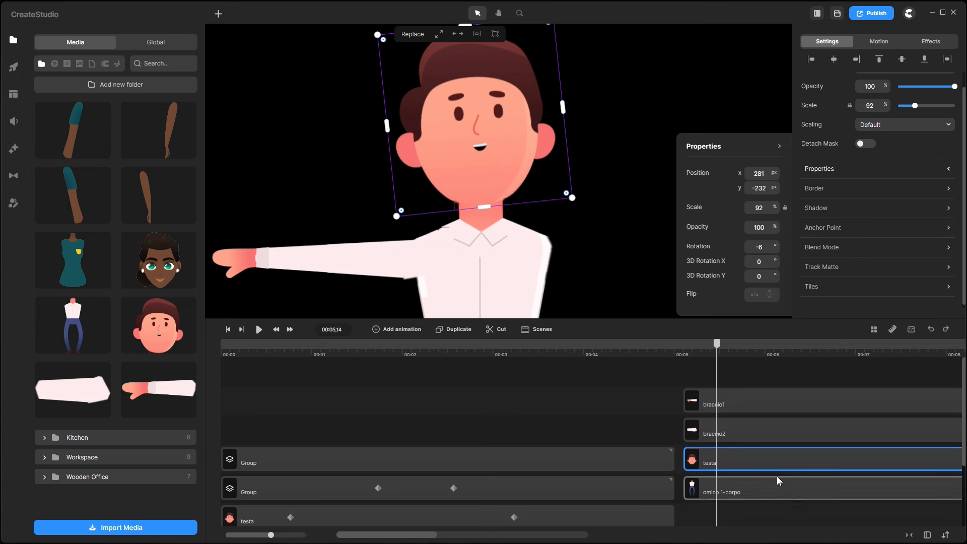
click(654, 397)
Move the braccio2 upper arm's anchor point from its centre to the shoulder end.
click(733, 406)
click(739, 423)
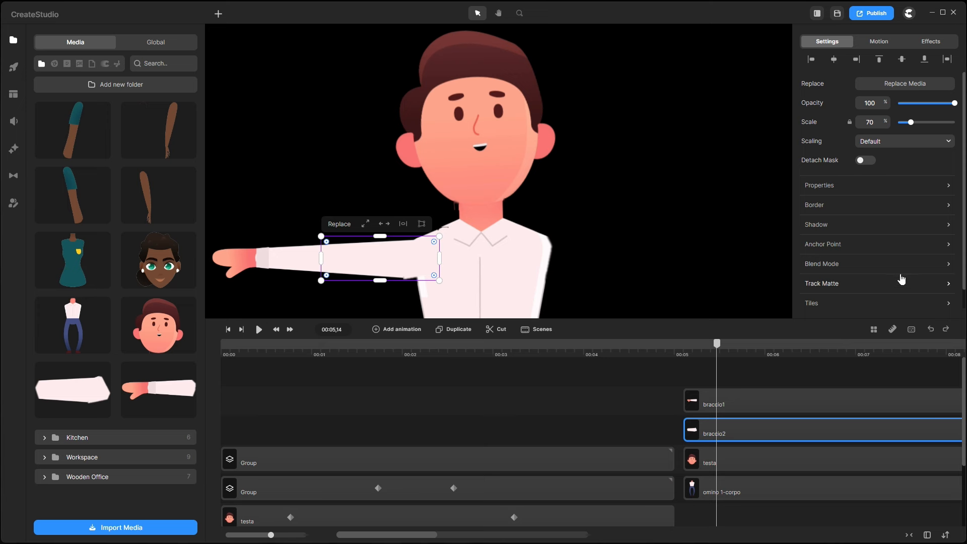
click(891, 247)
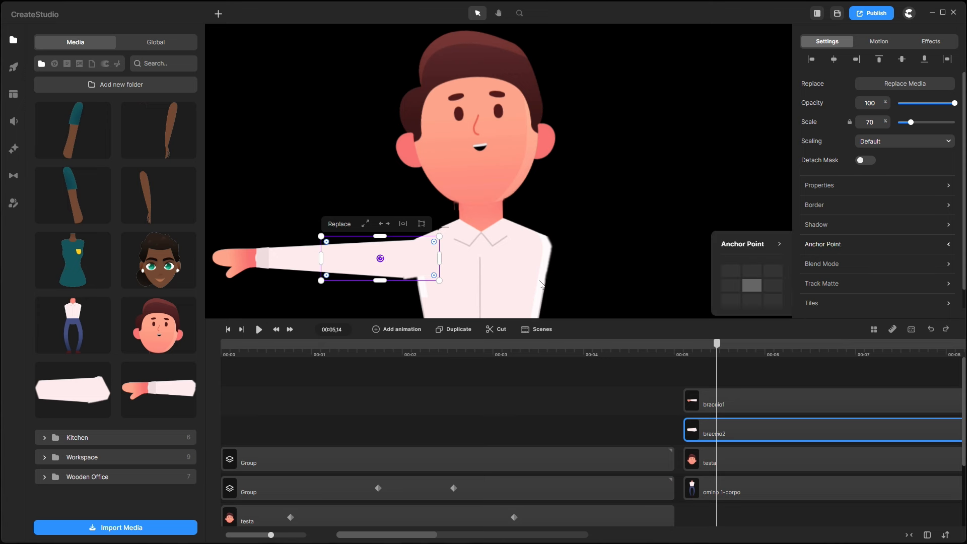
drag(380, 263, 424, 258)
Try rotating the braccio2 upper arm about its shoulder anchor.
click(887, 187)
mouse_move(770, 246)
mouse_down()
mouse_move(757, 245)
mouse_move(770, 241)
mouse_up()
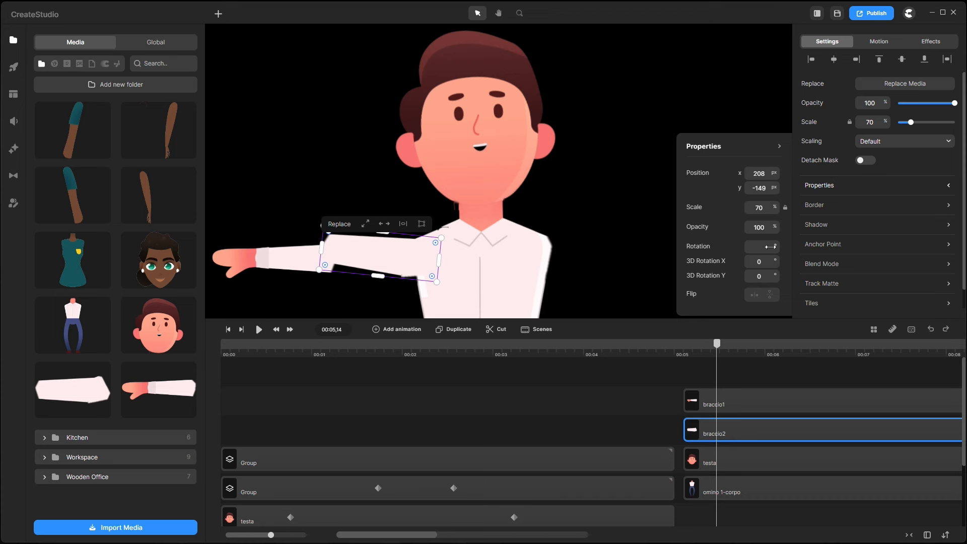
key(Return)
Move the braccio1 forearm's anchor point from its centre to the elbow end.
click(778, 406)
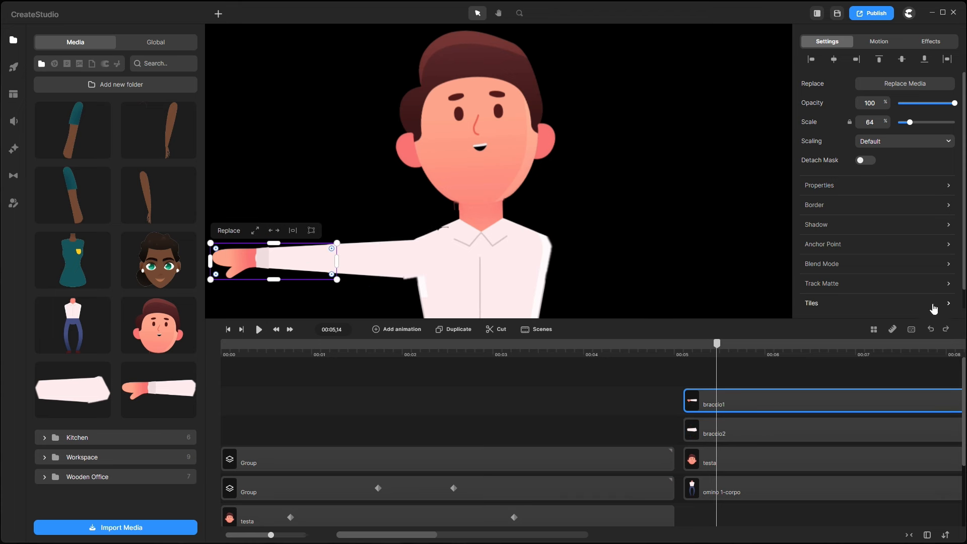
click(885, 247)
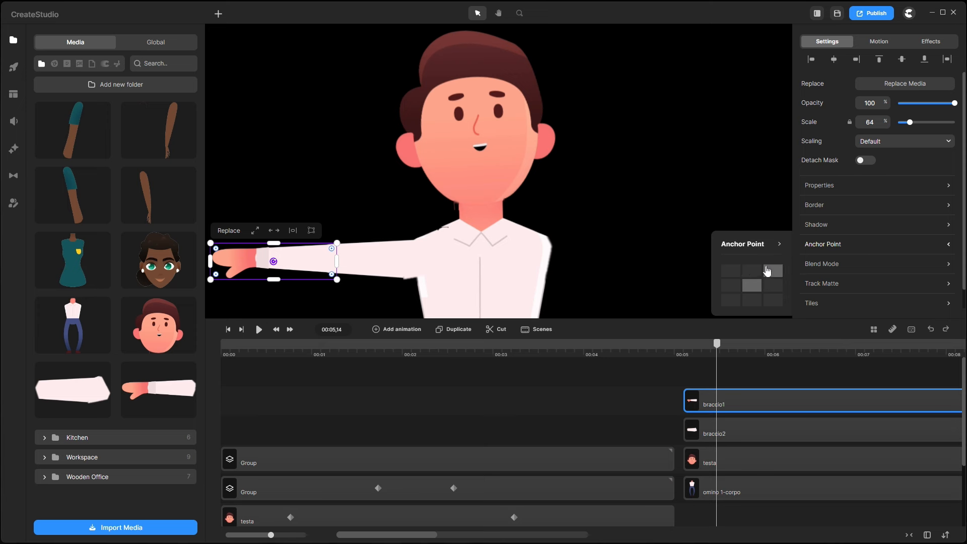
drag(274, 263, 330, 262)
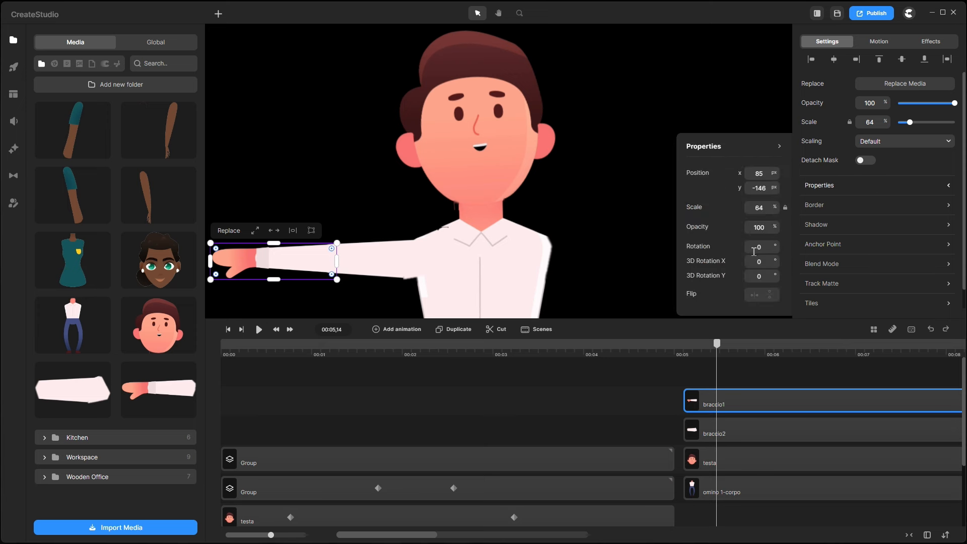
Rotate the braccio1 forearm to -78° so it bends down at the elbow.
mouse_move(771, 250)
mouse_down()
mouse_move(786, 250)
mouse_move(755, 251)
mouse_move(767, 251)
mouse_up()
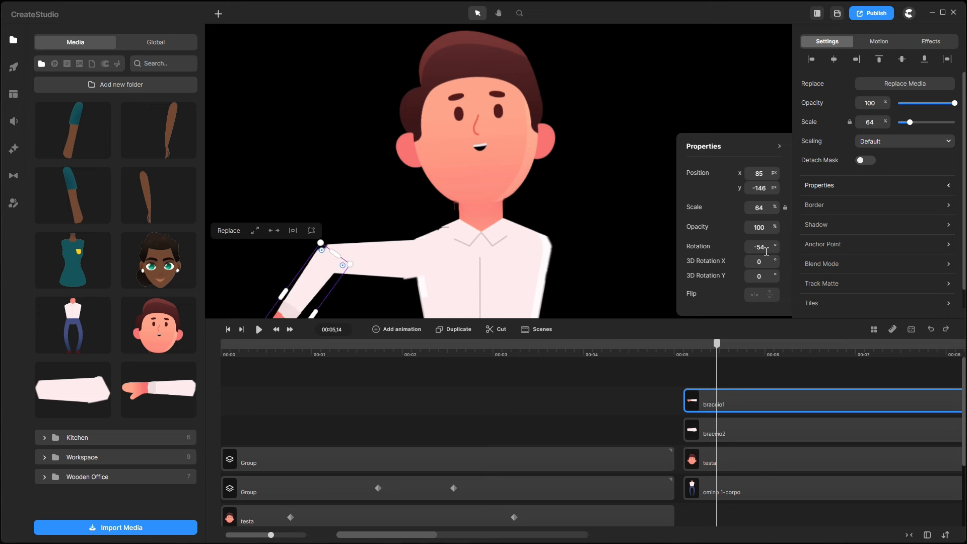
scroll(394, 239, down, 2)
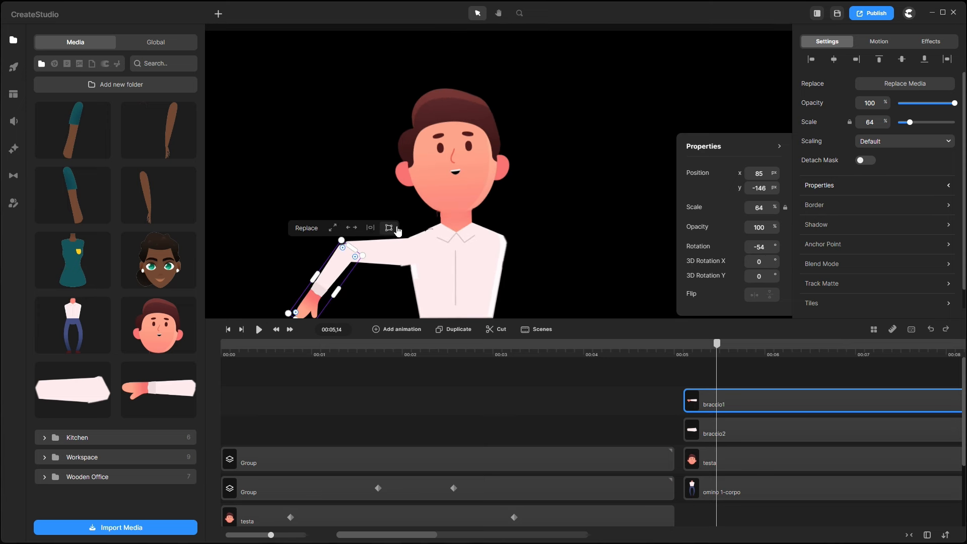
click(499, 14)
drag(607, 267, 606, 216)
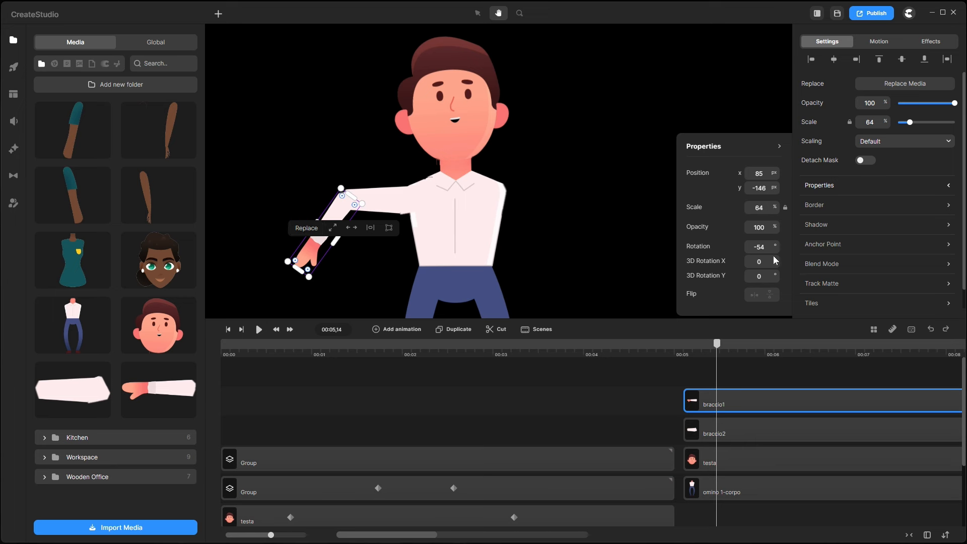
drag(775, 247, 771, 248)
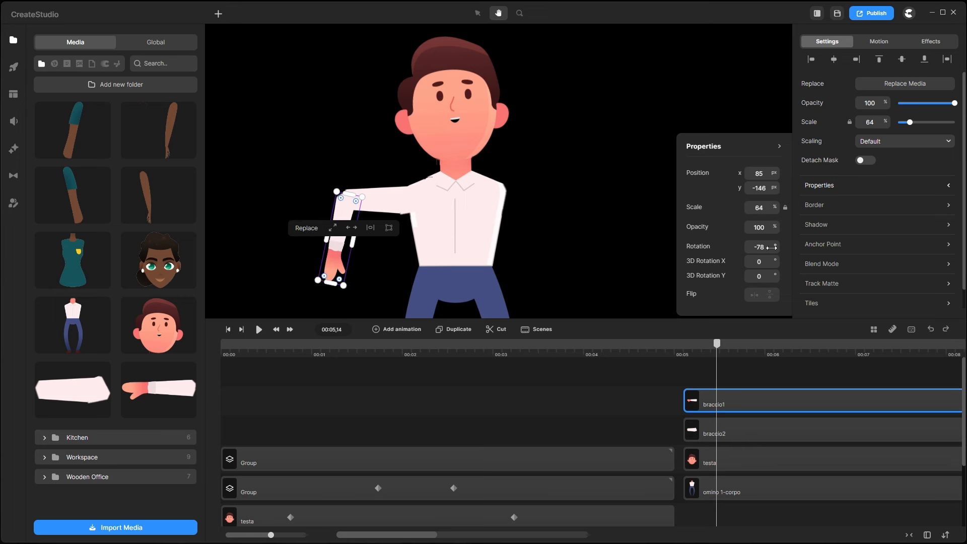
Group the braccio1 forearm and the braccio2 upper arm together.
click(784, 429)
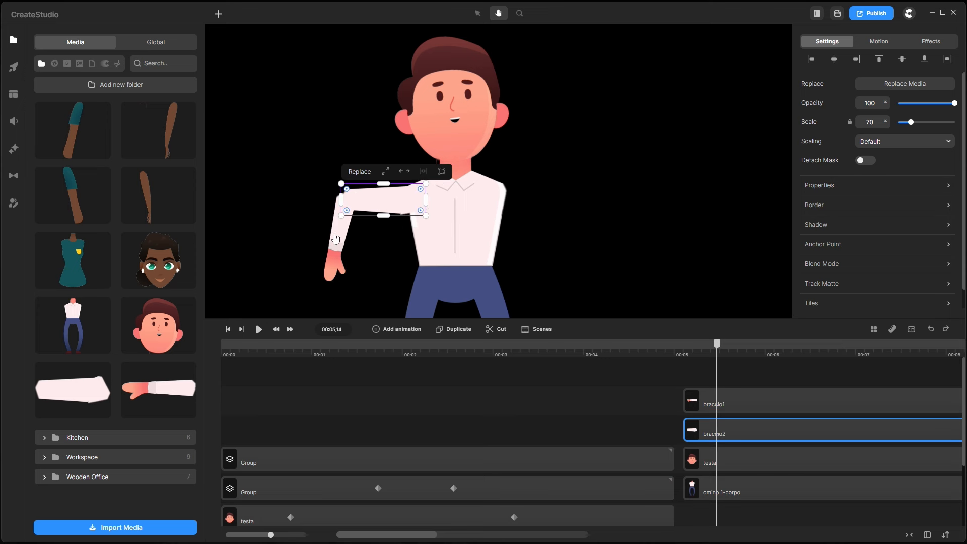
click(752, 403)
shift+click(752, 427)
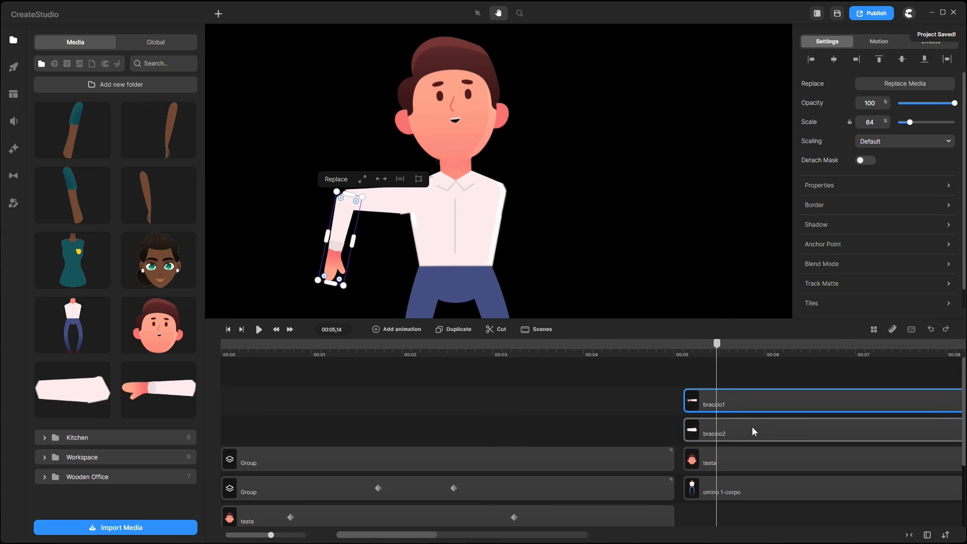
right_click(743, 424)
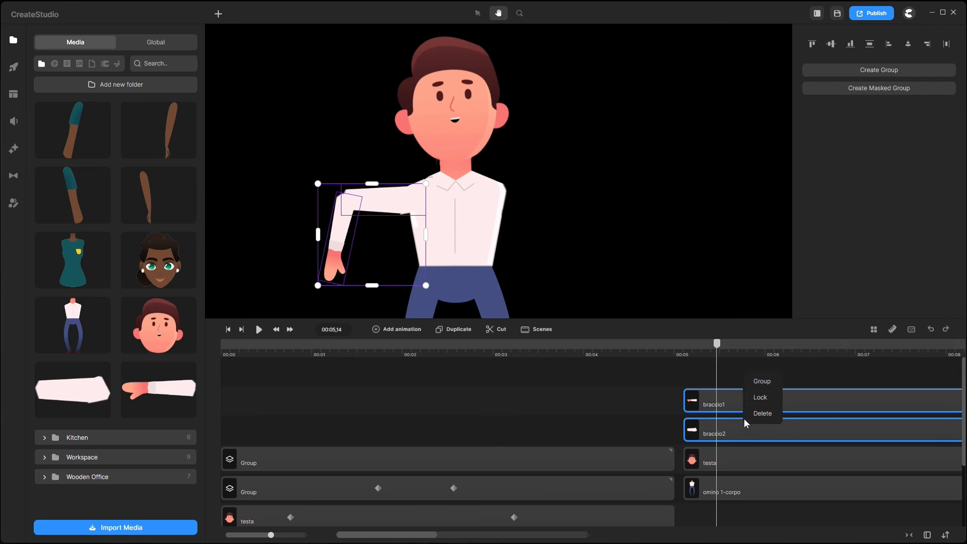
click(760, 384)
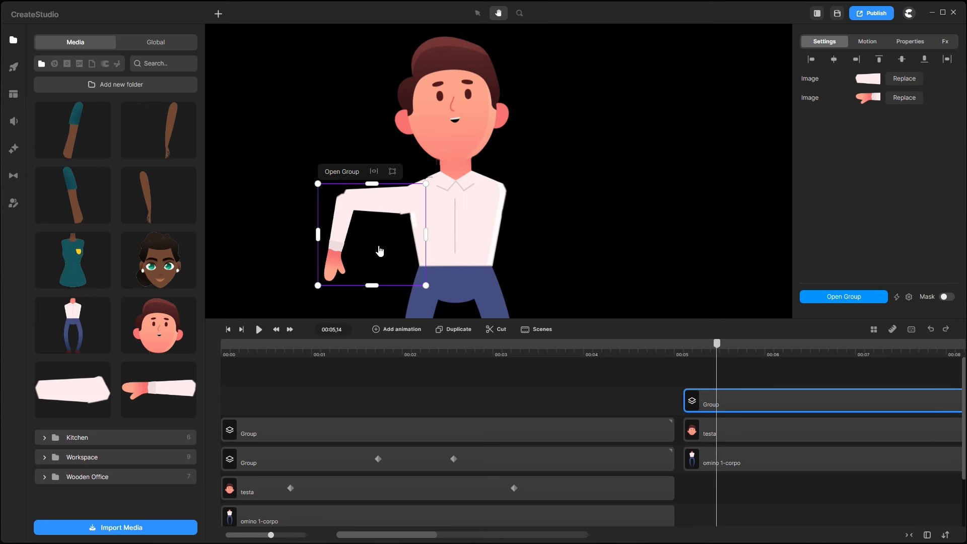
Move the arm group's anchor point to the shoulder and set the group's Z rotation to -29°.
click(913, 44)
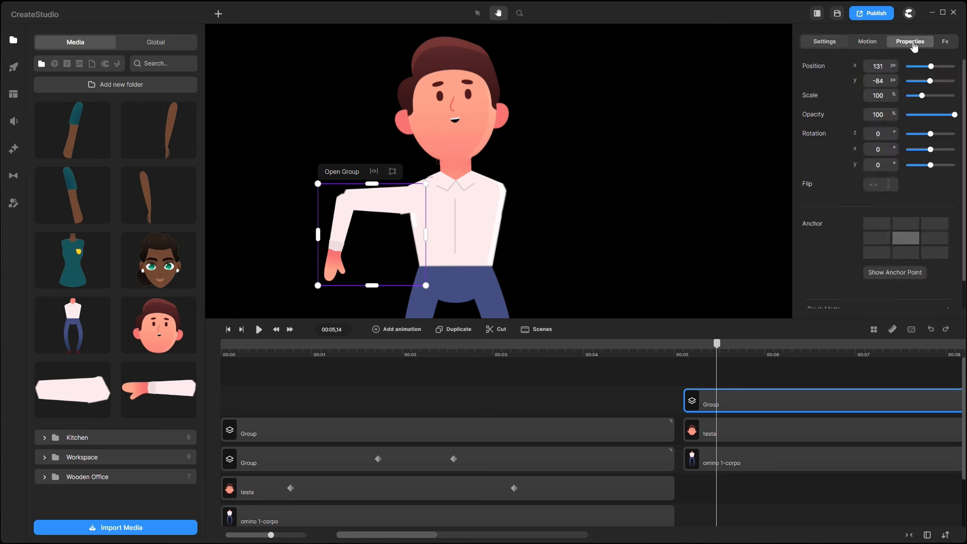
click(900, 278)
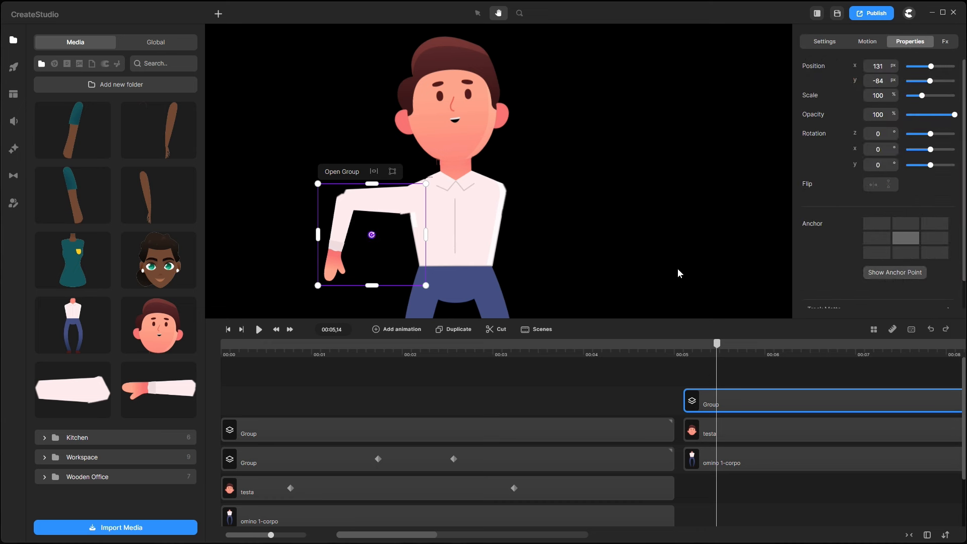
drag(373, 240, 390, 221)
click(478, 13)
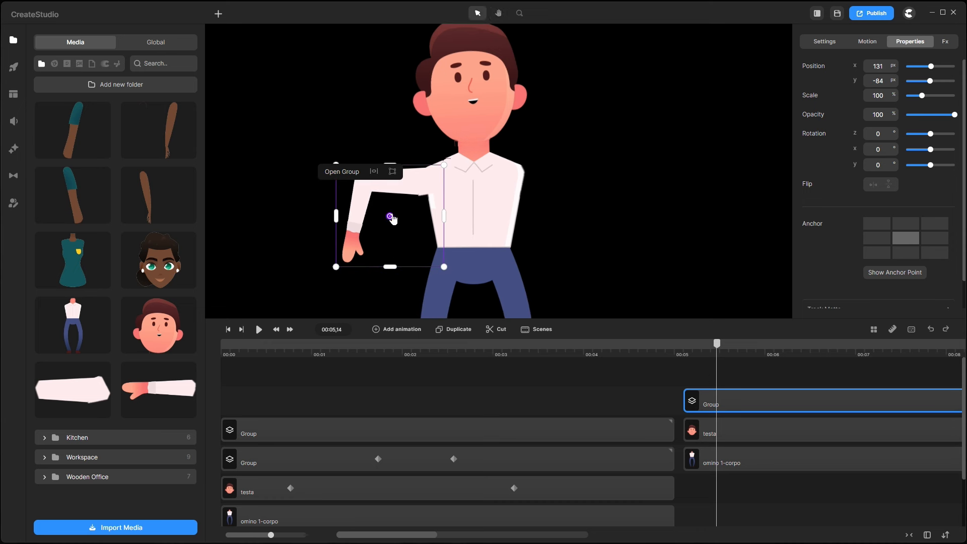
scroll(392, 224, up, 2)
drag(389, 215, 443, 165)
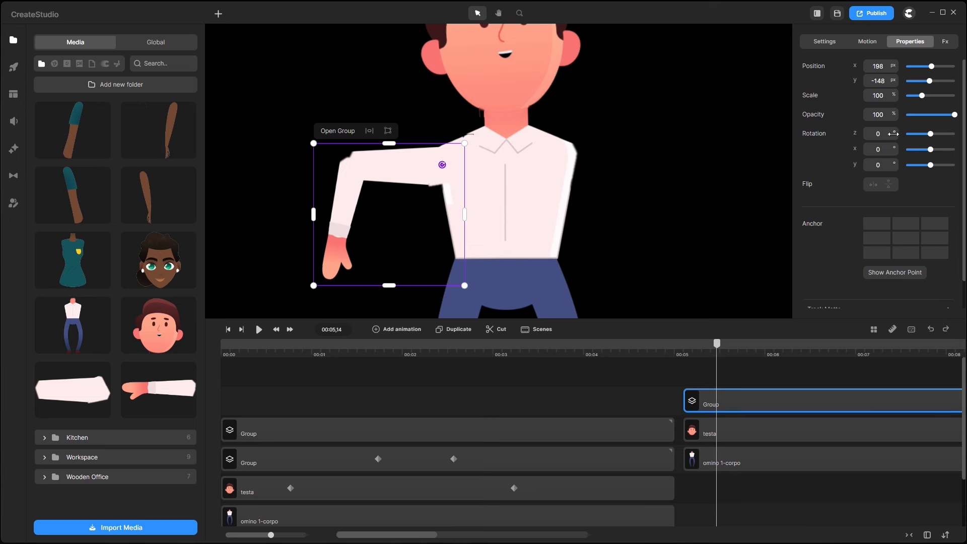
drag(893, 133, 886, 159)
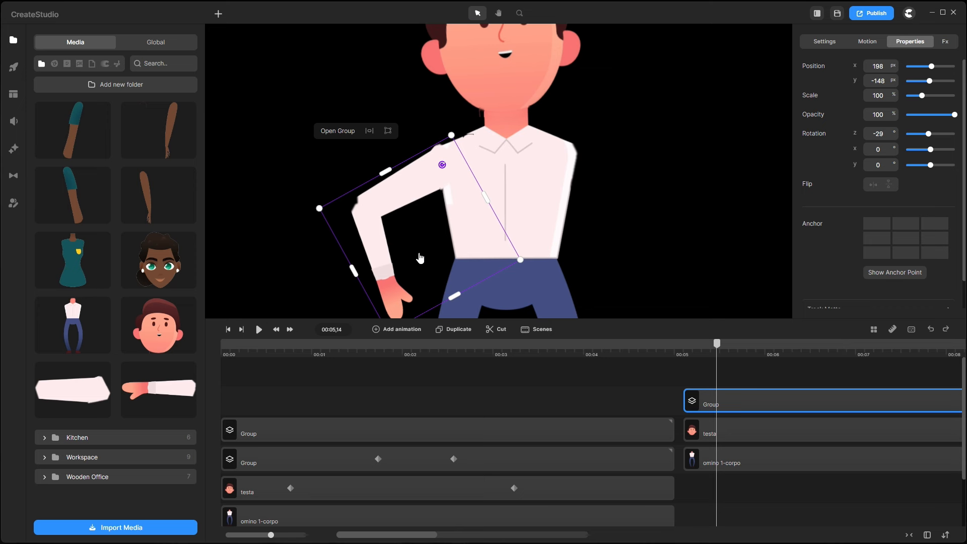
Add a position and rotation animation to the arm group and extend its end keyframe to 00:07,14.
right_click(762, 397)
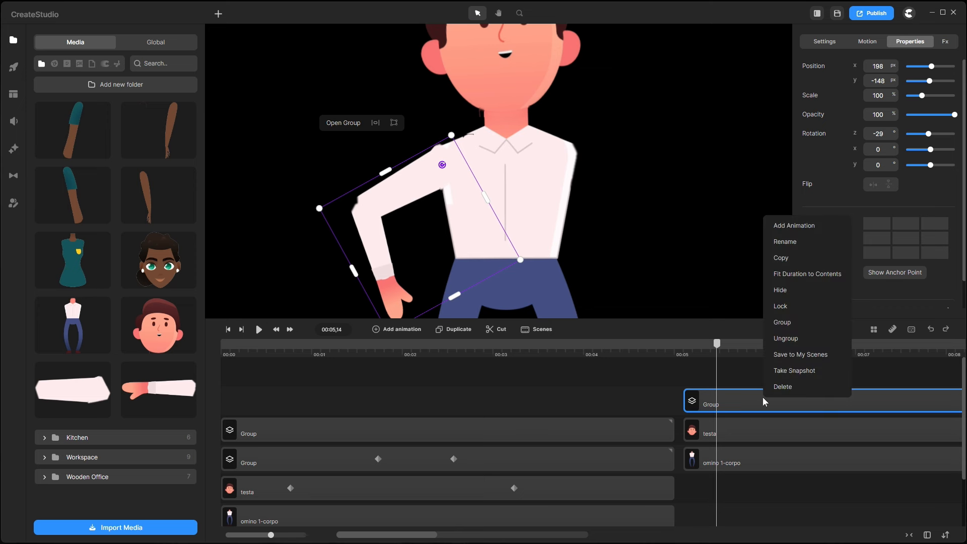
click(820, 231)
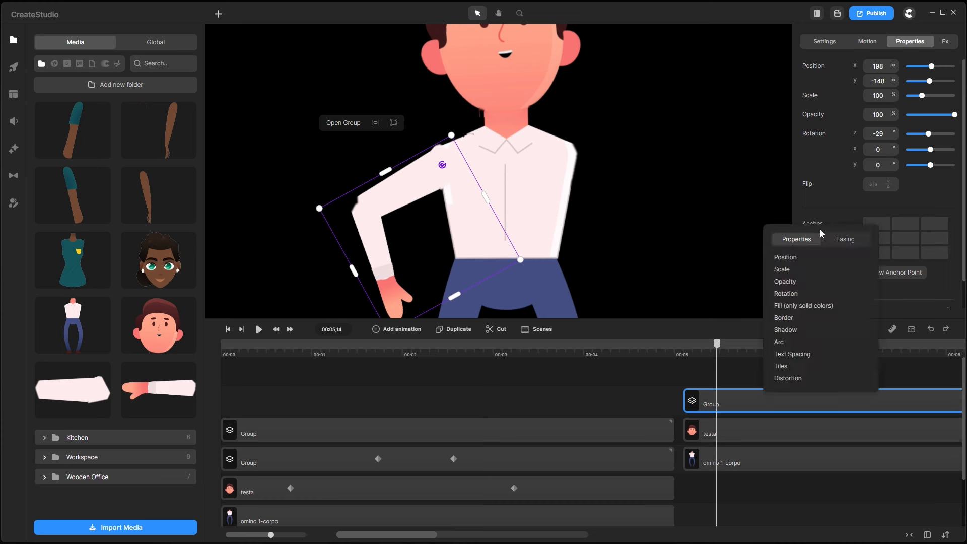
click(796, 294)
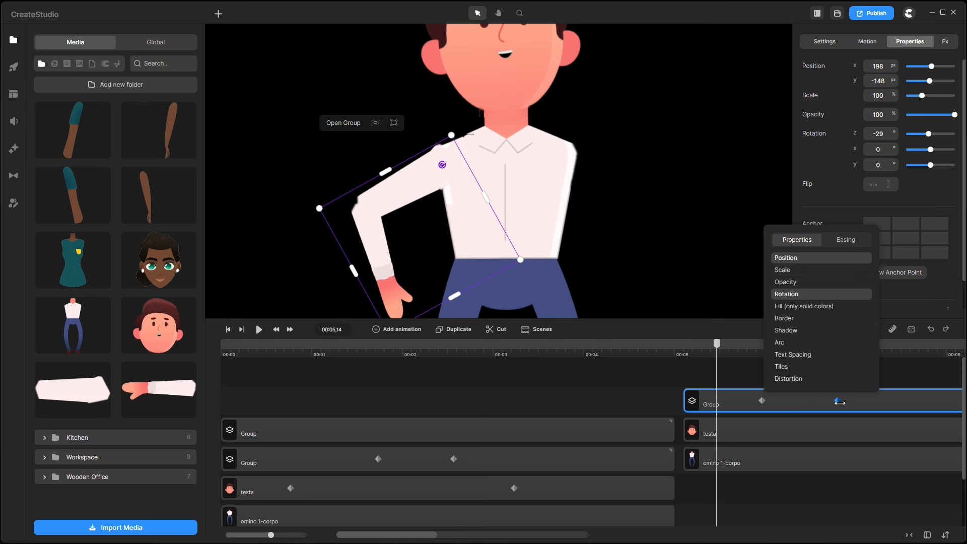
drag(844, 402, 898, 402)
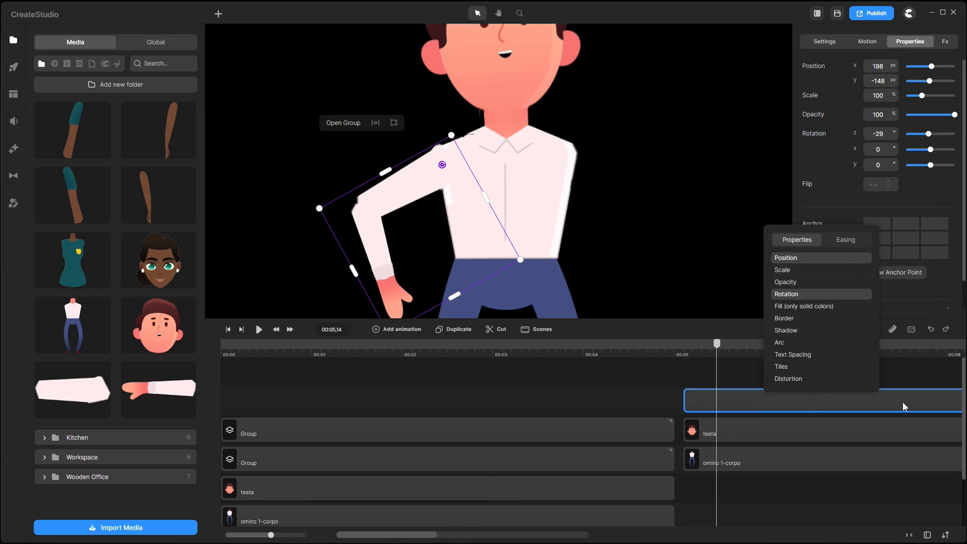
click(887, 477)
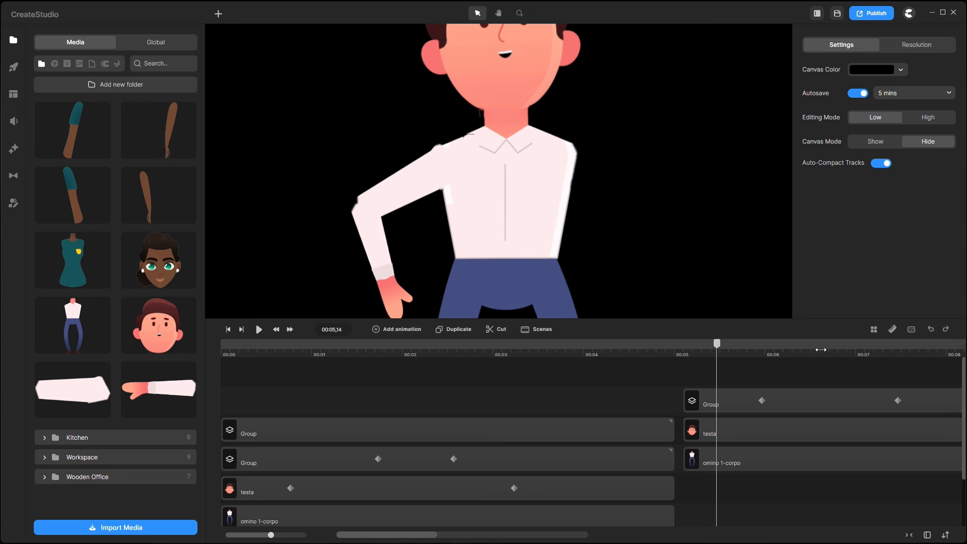
Set the arm group's Z rotation to 37° at its end keyframe at 00:07,14.
drag(821, 350, 858, 350)
drag(709, 343, 854, 353)
click(888, 401)
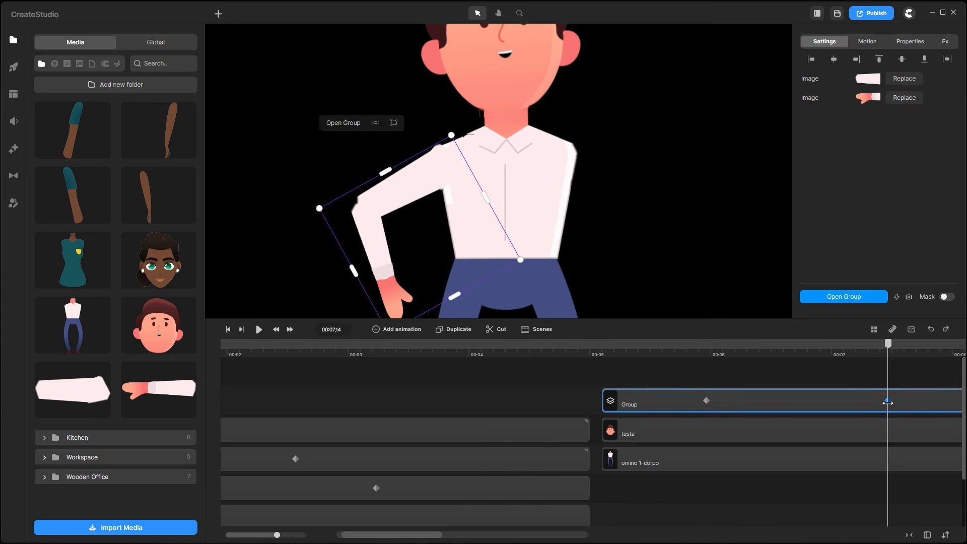
click(910, 47)
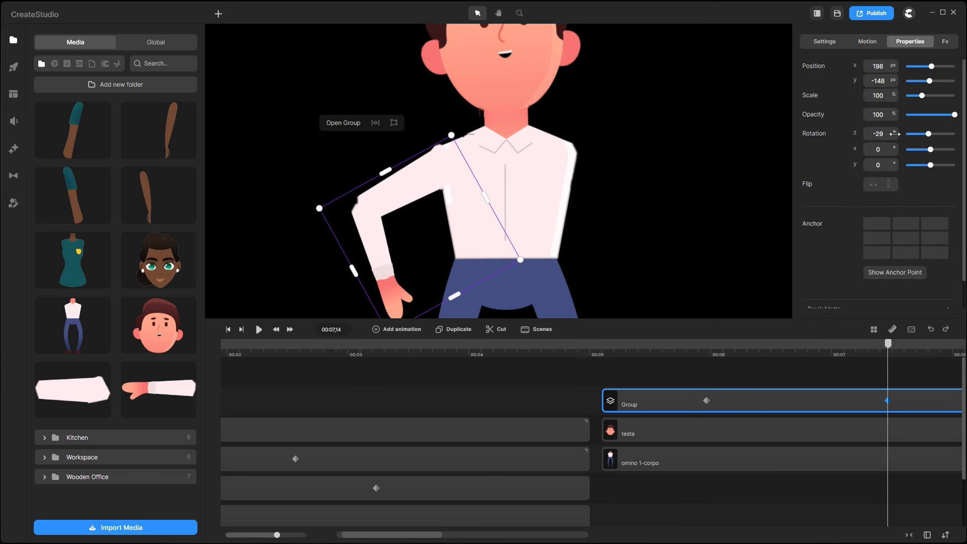
drag(895, 134, 911, 140)
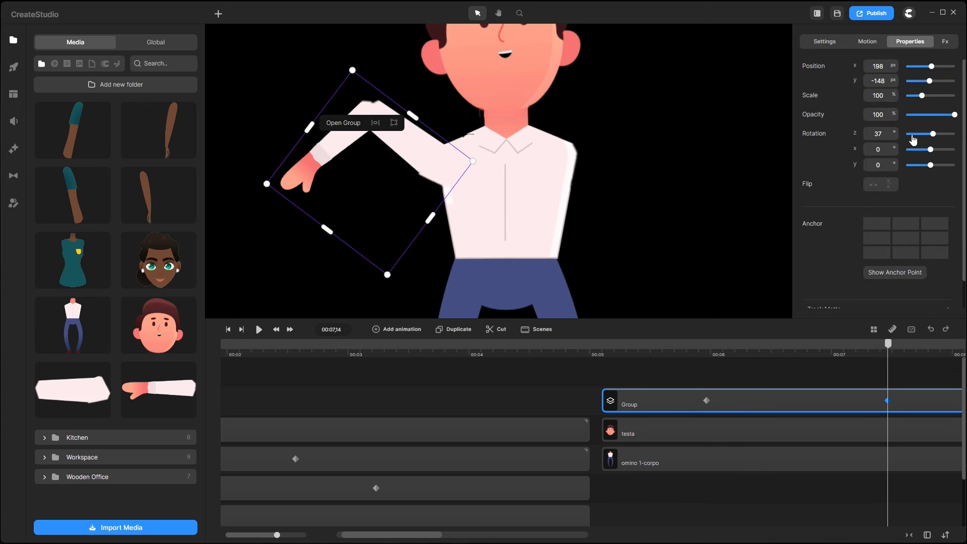
Open the arm group and adjust the rotation of the braccio1 forearm inside it.
double_click(654, 403)
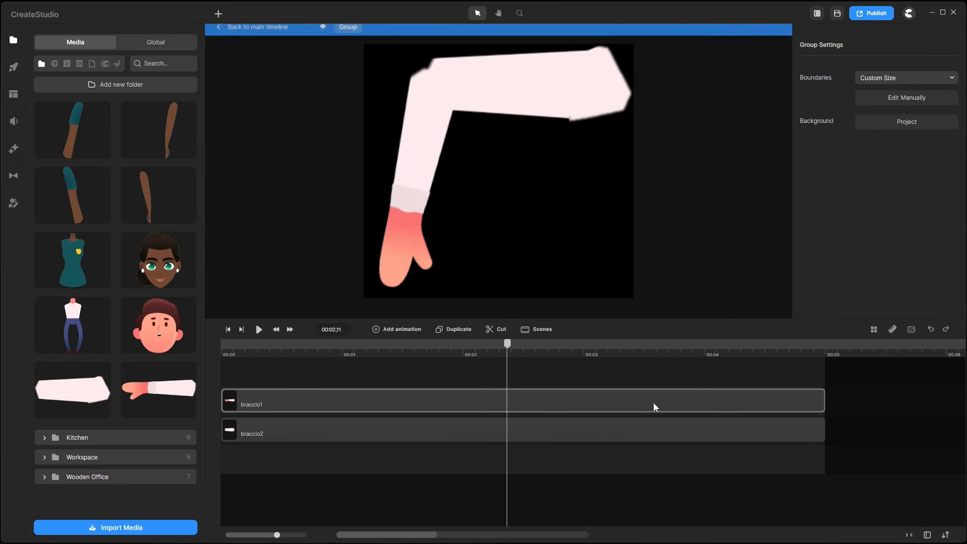
click(313, 403)
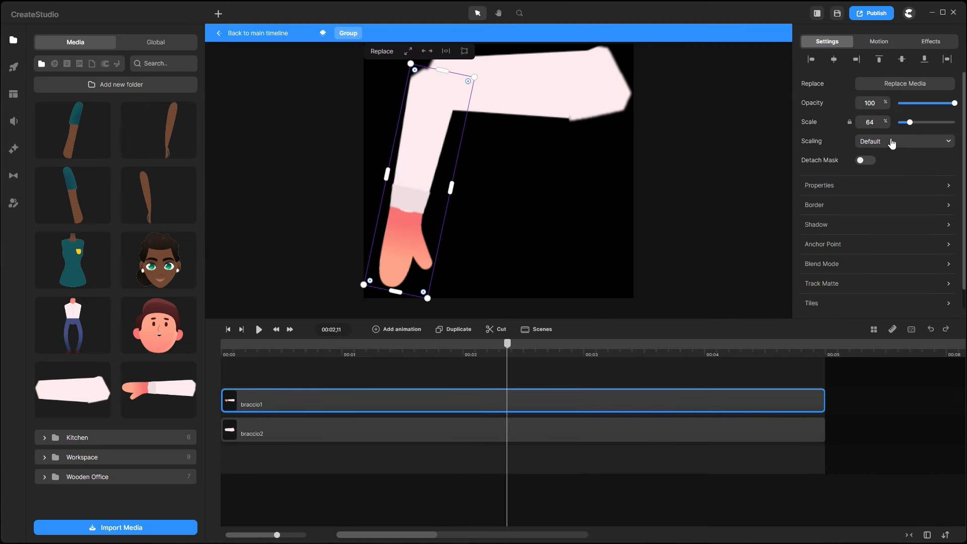
click(947, 188)
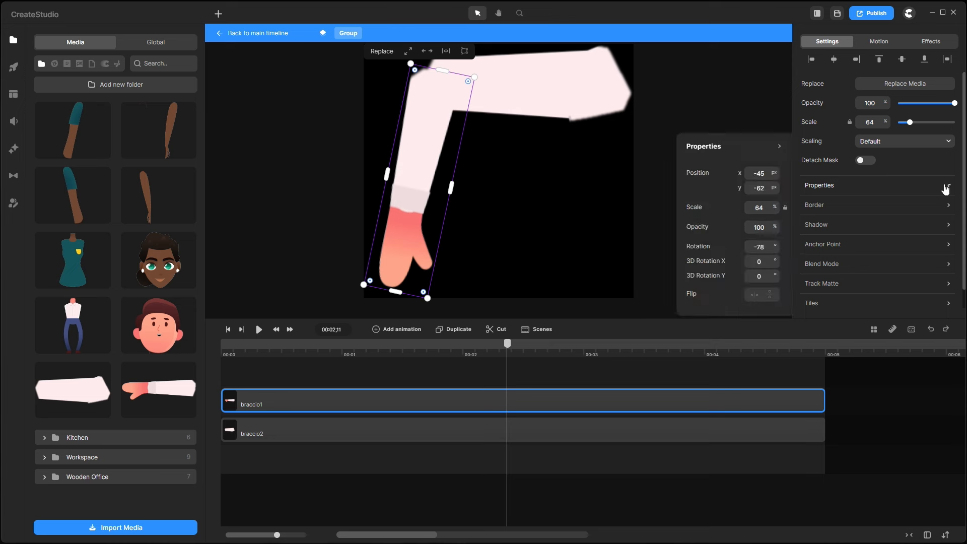
drag(770, 249, 778, 249)
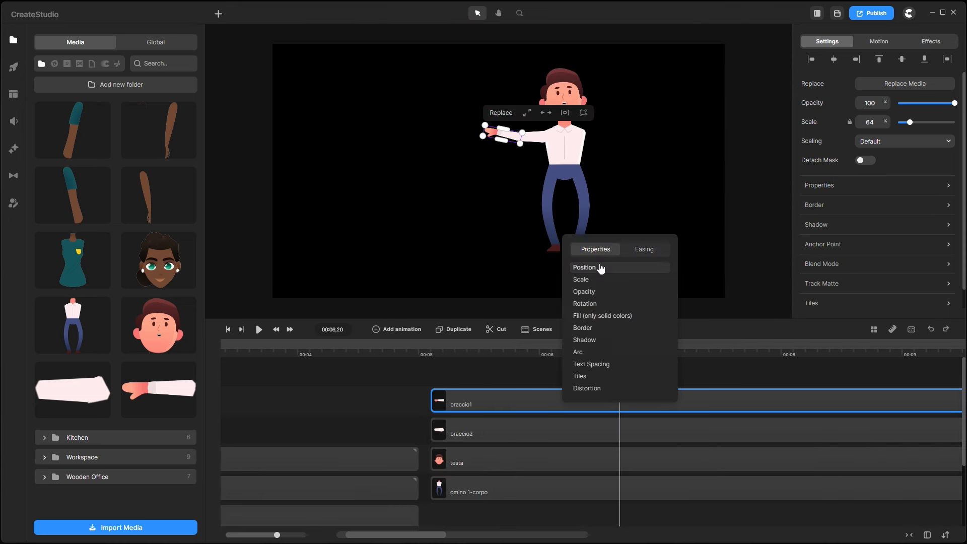
Add a position and rotation animation to the braccio1 forearm and scrub the timeline around its keyframes.
click(612, 268)
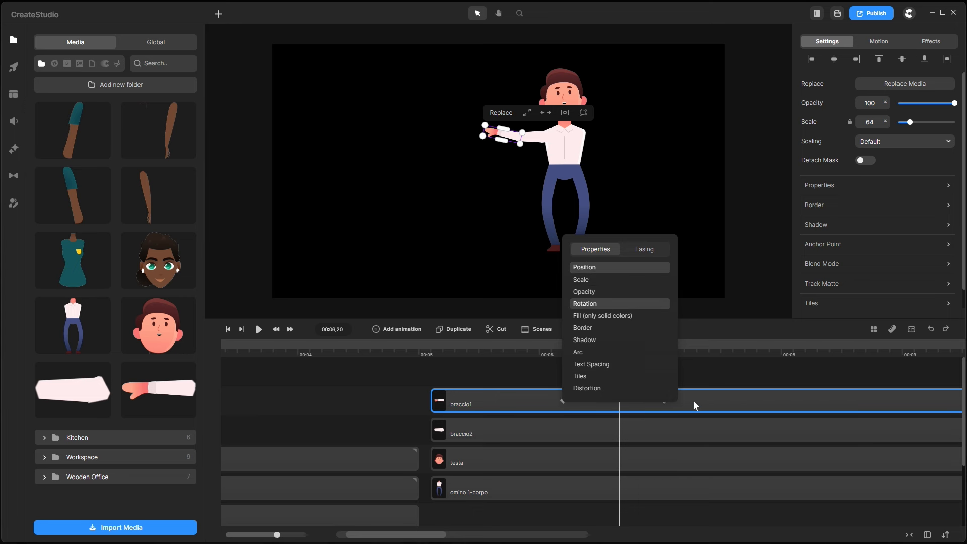
drag(654, 345, 547, 348)
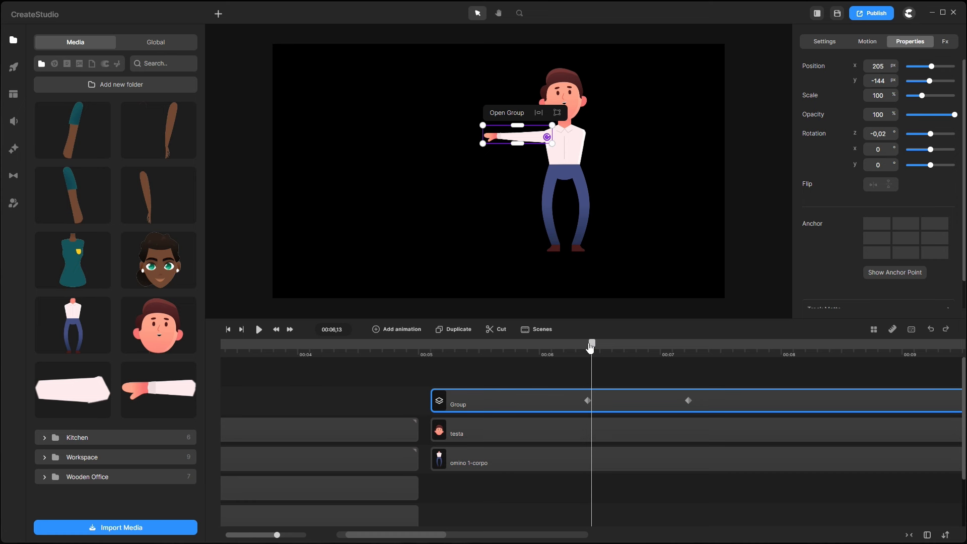
Retime the arm group's keyframes to start just before 00:06 and end about midway between 00:07 and 00:08, then scrub through the motion.
drag(592, 348, 620, 358)
drag(588, 400, 499, 400)
drag(688, 399, 620, 400)
drag(620, 347, 580, 359)
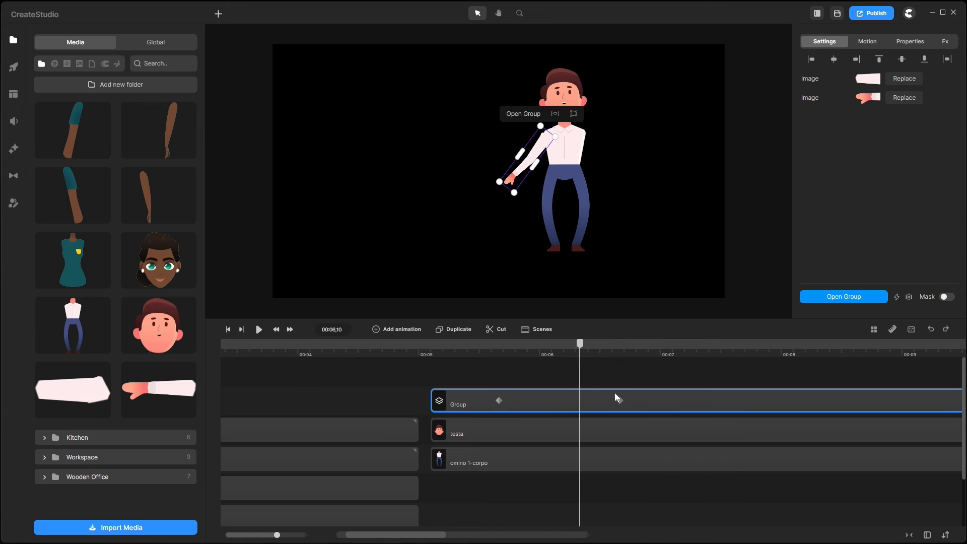
drag(621, 401, 716, 400)
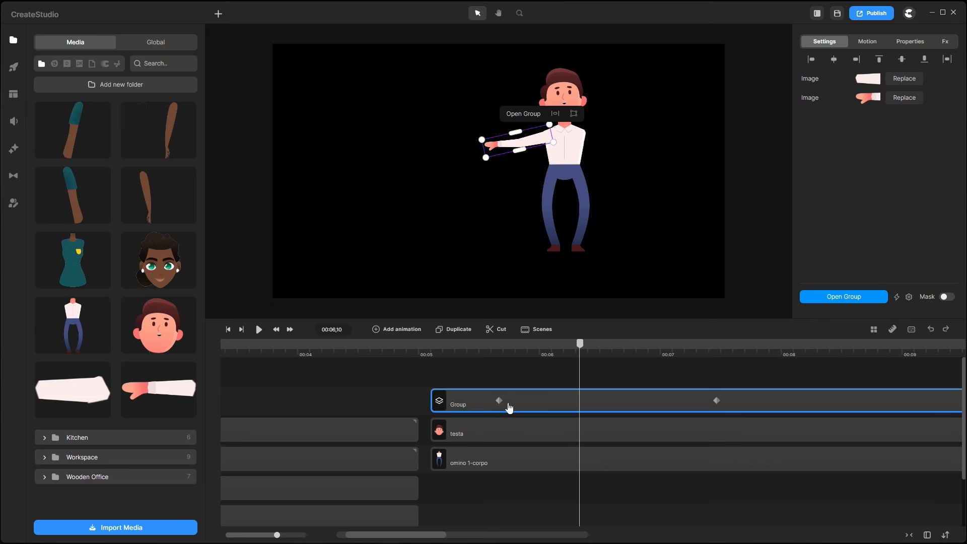
drag(501, 401, 508, 401)
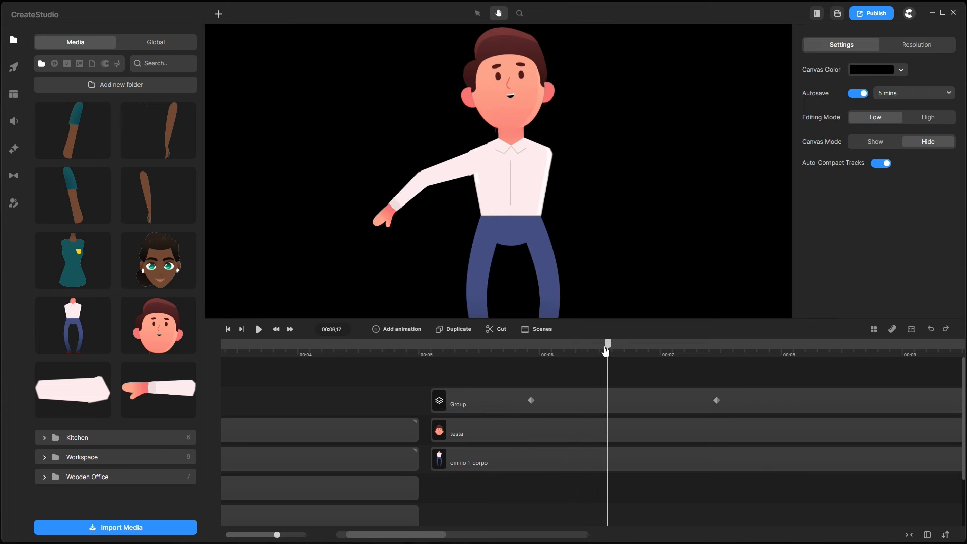
mouse_move(607, 351)
mouse_down()
mouse_move(572, 352)
mouse_move(622, 377)
mouse_move(693, 388)
mouse_move(572, 371)
mouse_move(620, 384)
mouse_move(605, 366)
mouse_up()
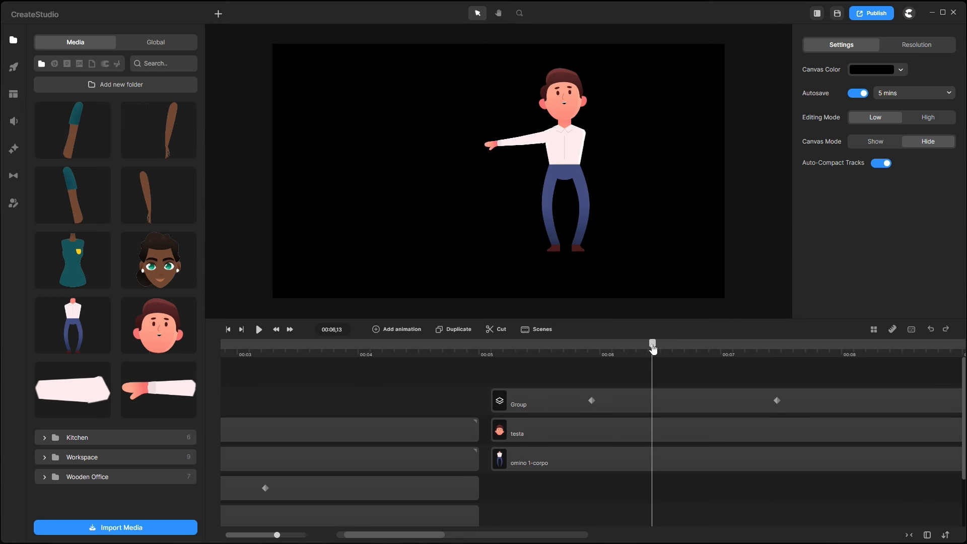
drag(614, 343, 731, 376)
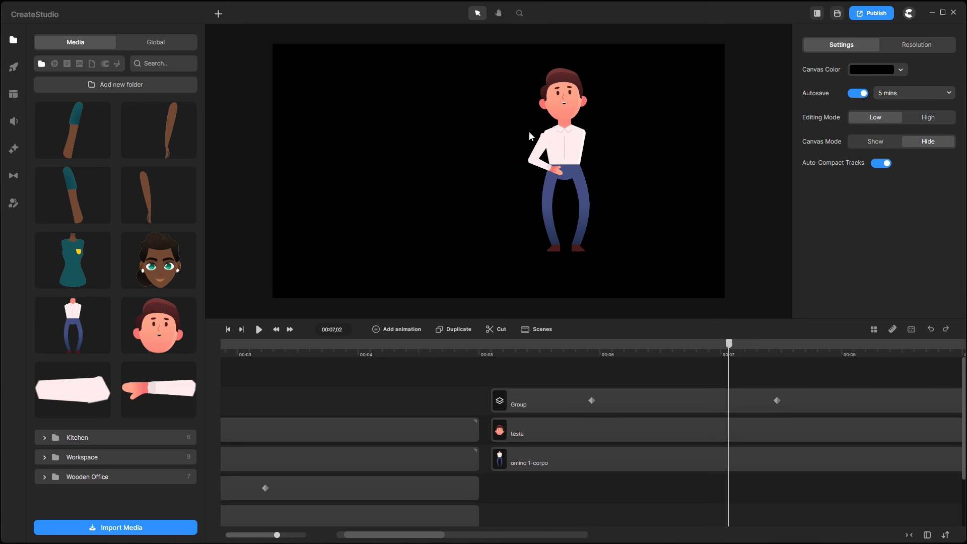
Add a rotation animation to the man's head track, testa, with the playhead at 00:05,25.
click(566, 428)
drag(728, 346, 580, 347)
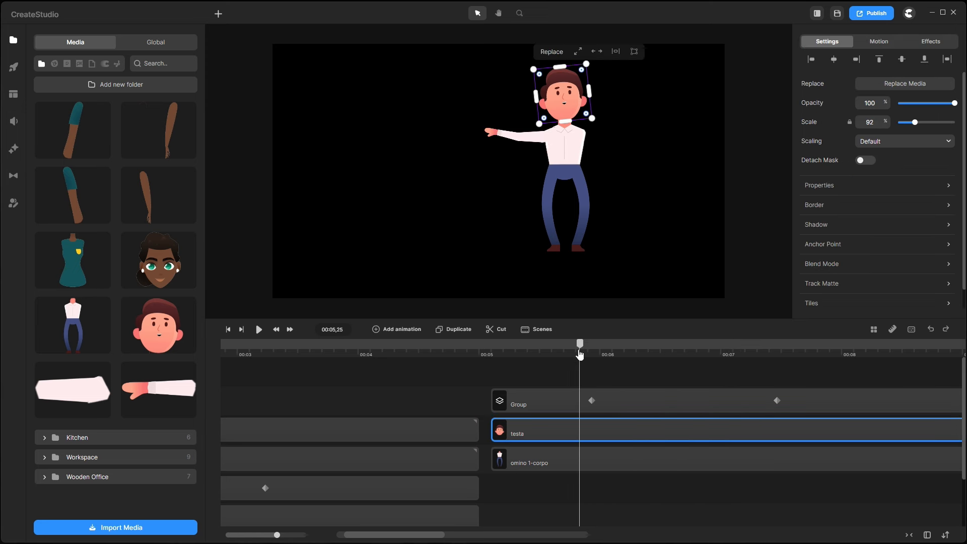
right_click(614, 422)
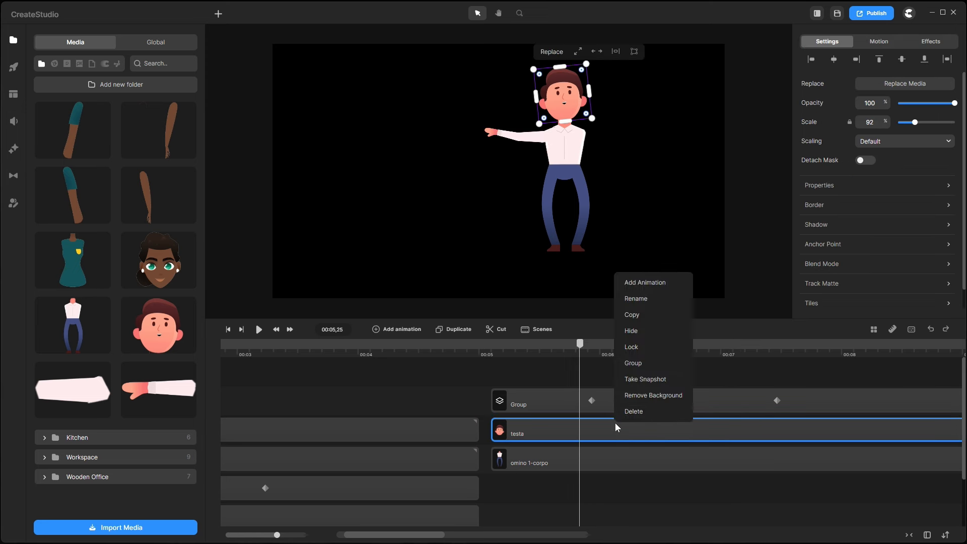
click(668, 287)
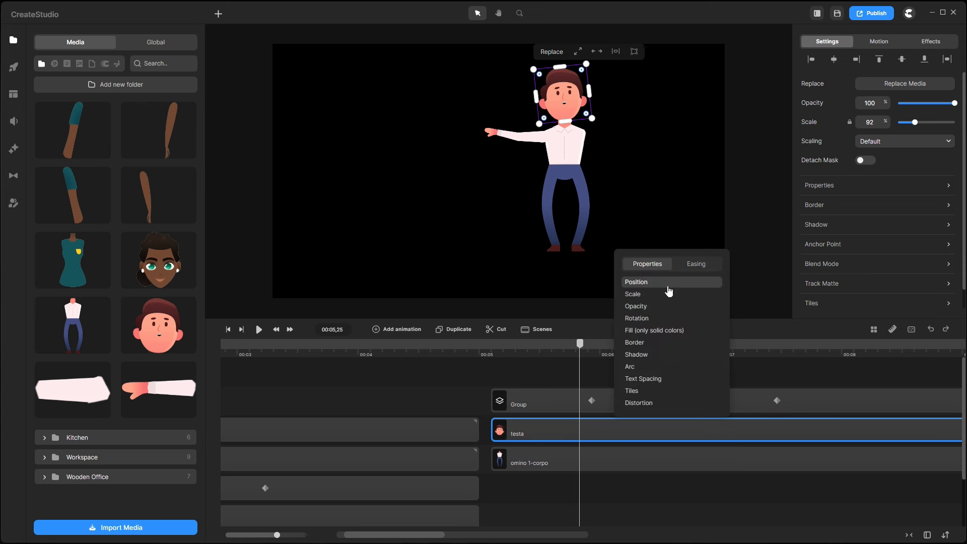
click(662, 318)
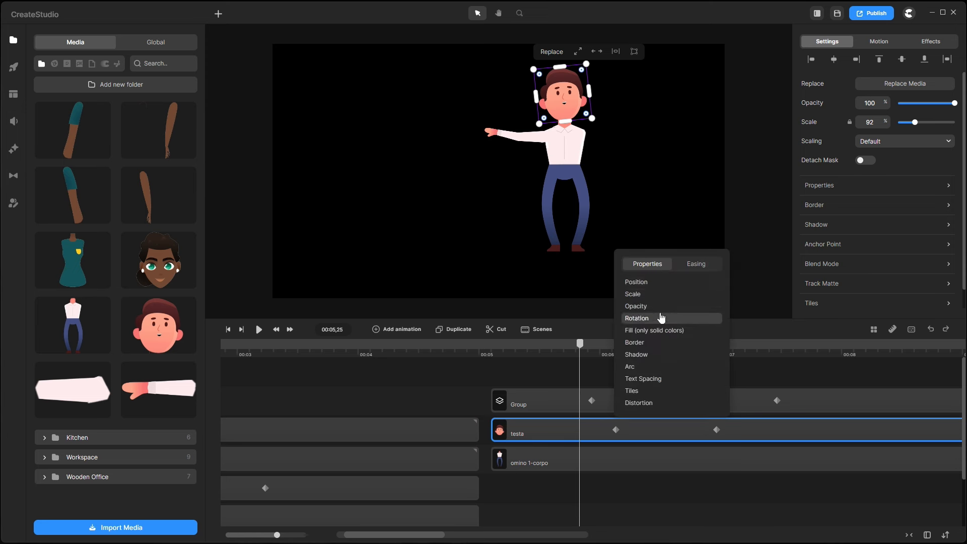
Set the head's rotation to 24° at its end keyframe at 00:06,29 and scrub back to check the tilt.
drag(579, 348, 717, 377)
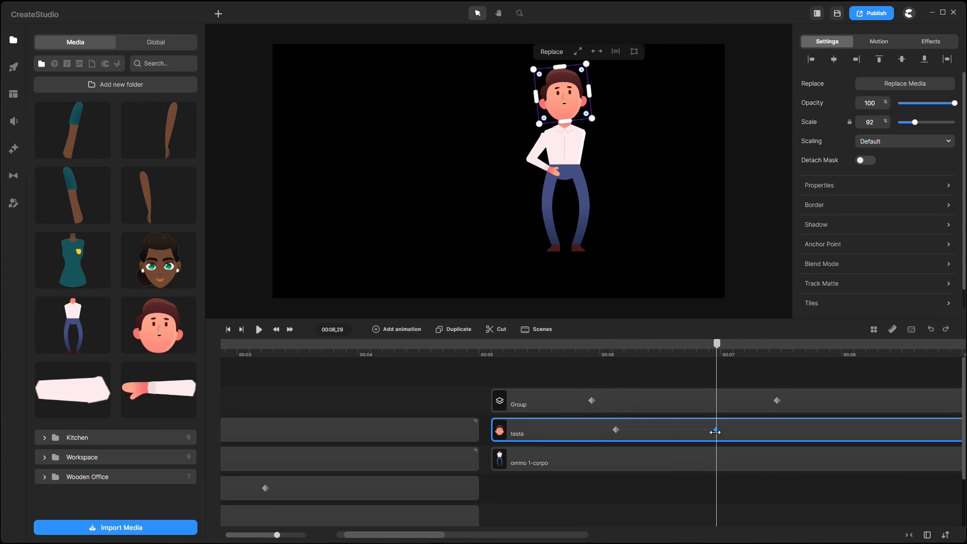
click(872, 193)
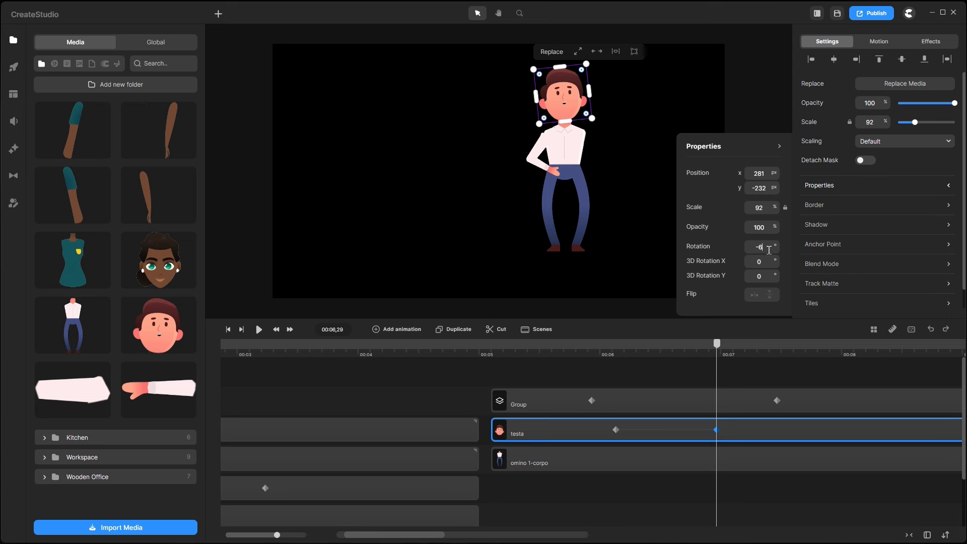
drag(772, 247, 776, 247)
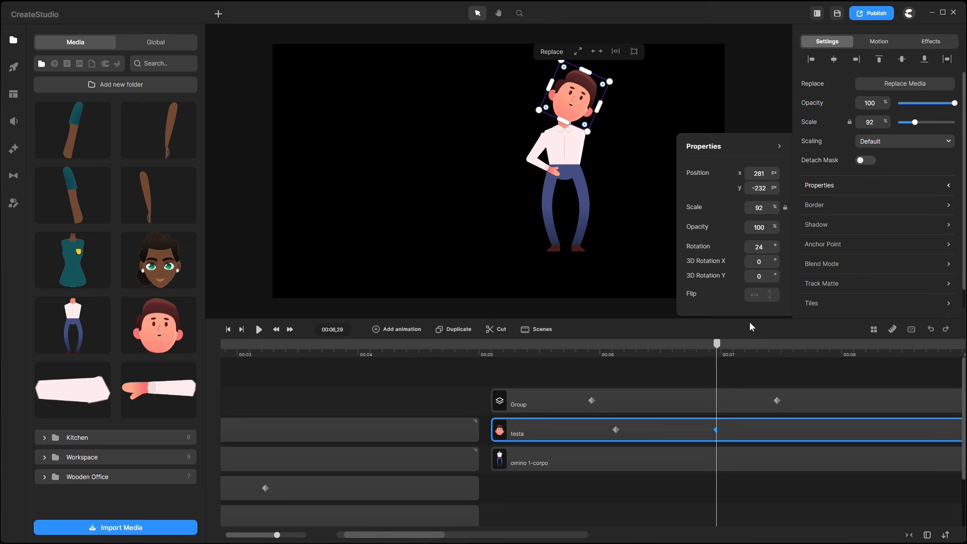
drag(718, 346, 669, 368)
click(625, 301)
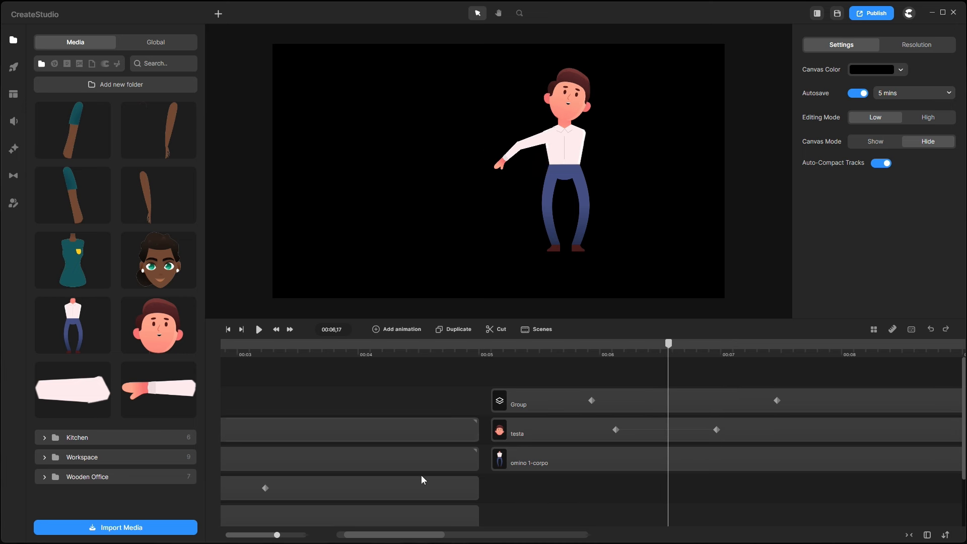
Shift the Wooden Office clip along the timeline to start about midway between 00:03 and 00:04, beneath the character's tracks.
scroll(394, 479, down, 2)
drag(399, 485, 823, 482)
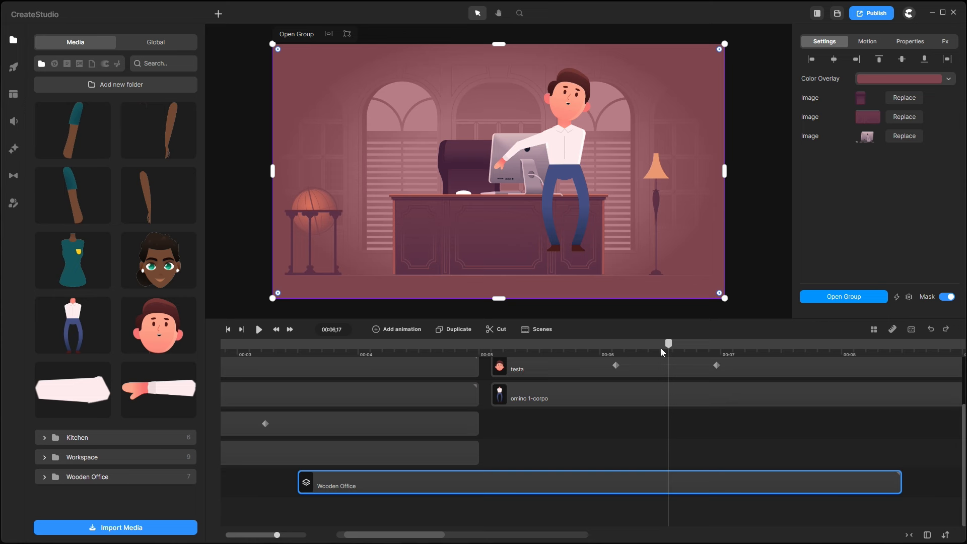
drag(661, 347, 686, 371)
Group the body, head and arm group tracks into one character and place it standing on the floor at the desk's left end.
click(685, 372)
scroll(601, 414, up, 1)
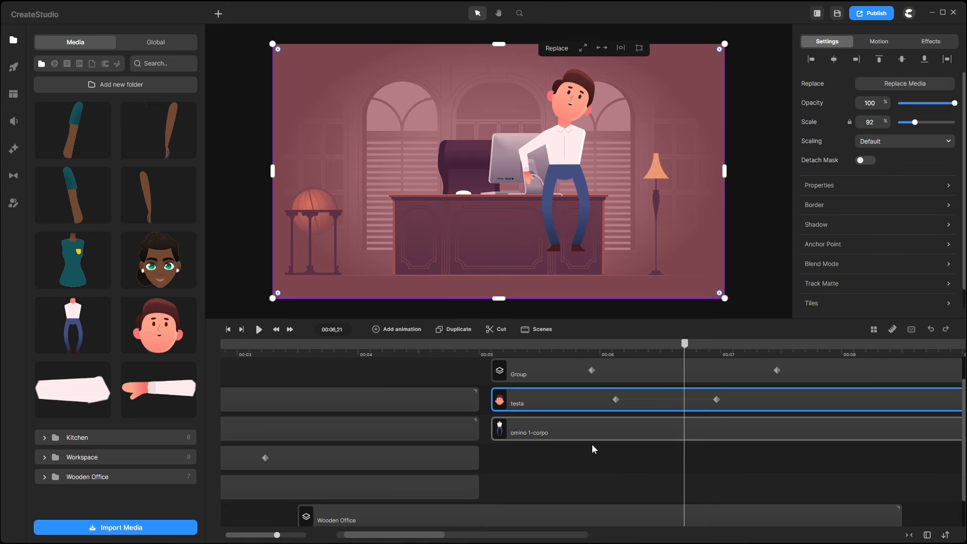
click(570, 431)
shift+click(561, 377)
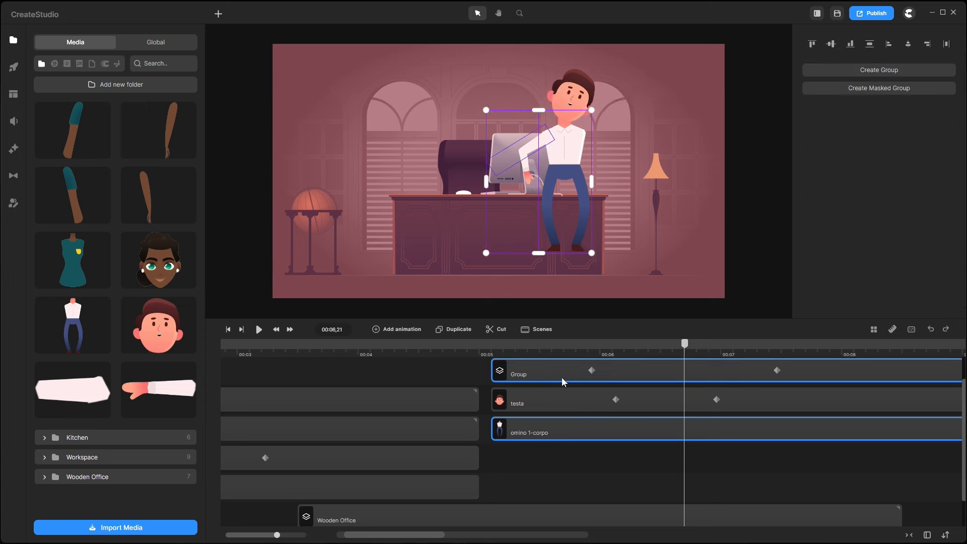
shift+click(563, 398)
right_click(563, 398)
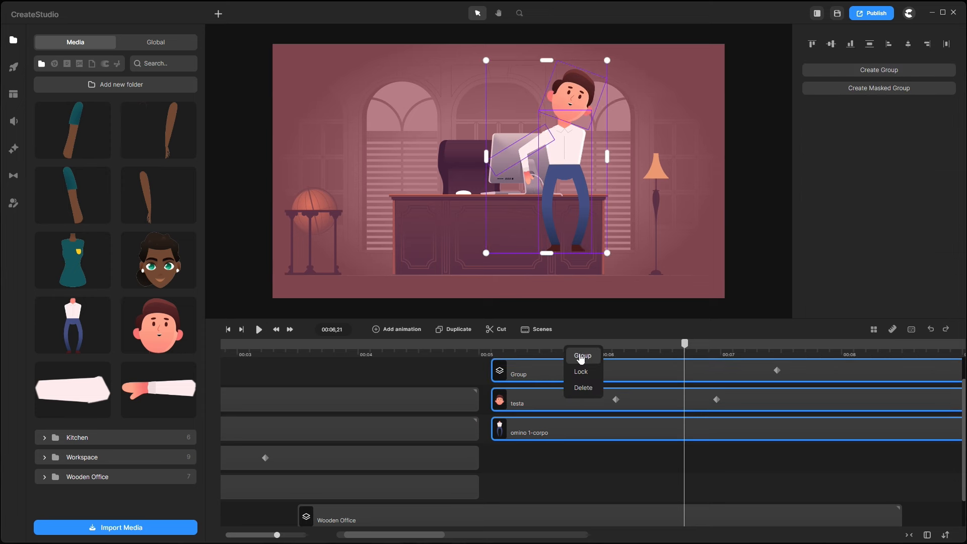
click(582, 356)
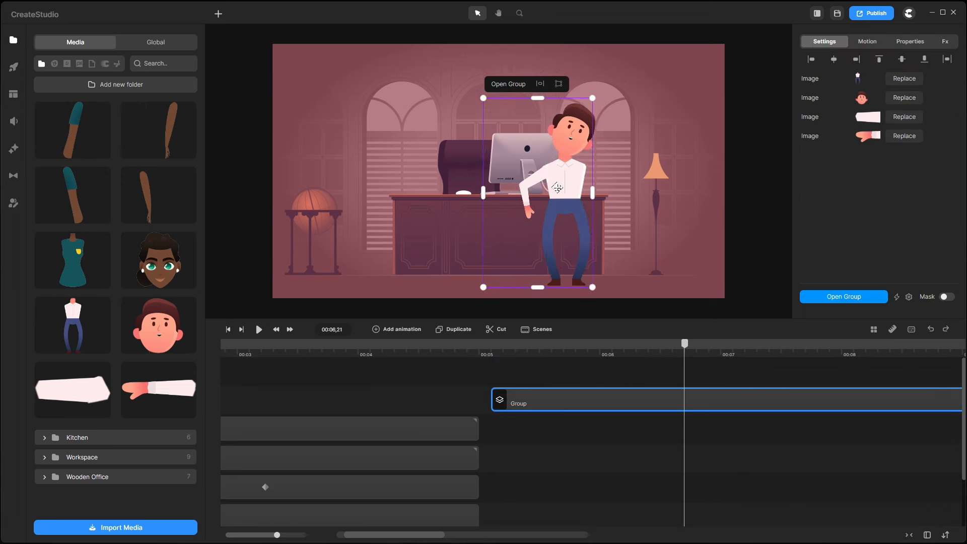
drag(557, 188, 389, 180)
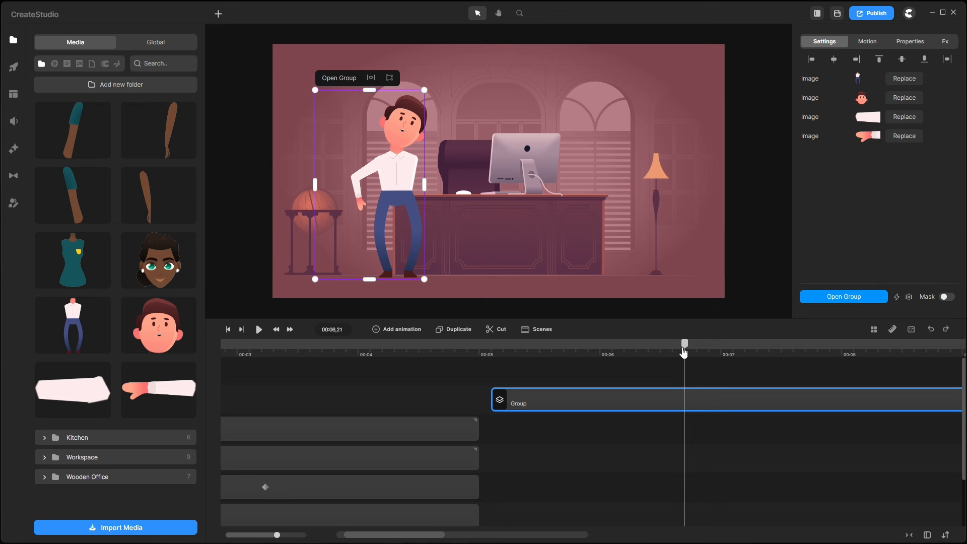
mouse_move(684, 352)
mouse_down()
mouse_move(497, 347)
mouse_move(752, 360)
mouse_move(560, 355)
mouse_move(724, 355)
mouse_move(598, 355)
mouse_move(701, 355)
mouse_up()
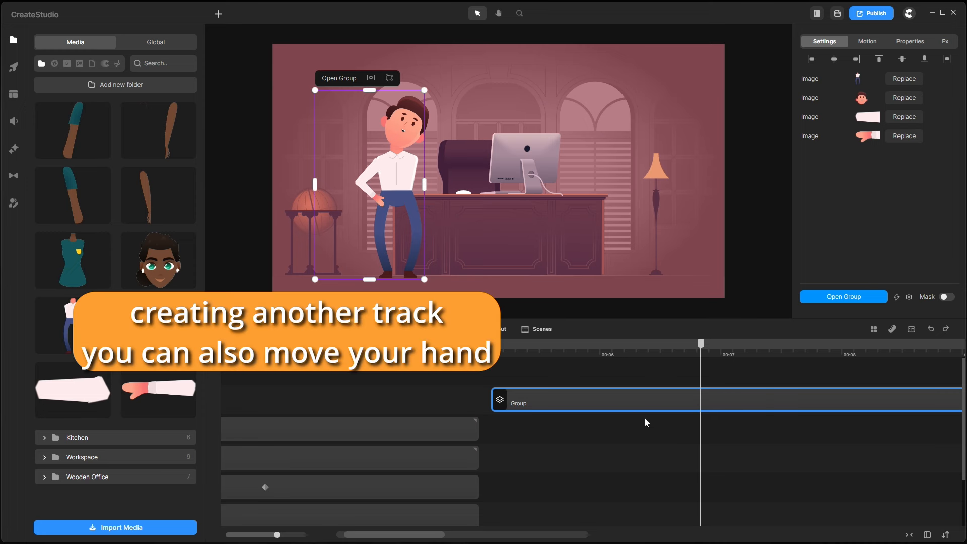
Open the character group and its nested arm group to inspect their tracks, then return to the main timeline.
double_click(624, 406)
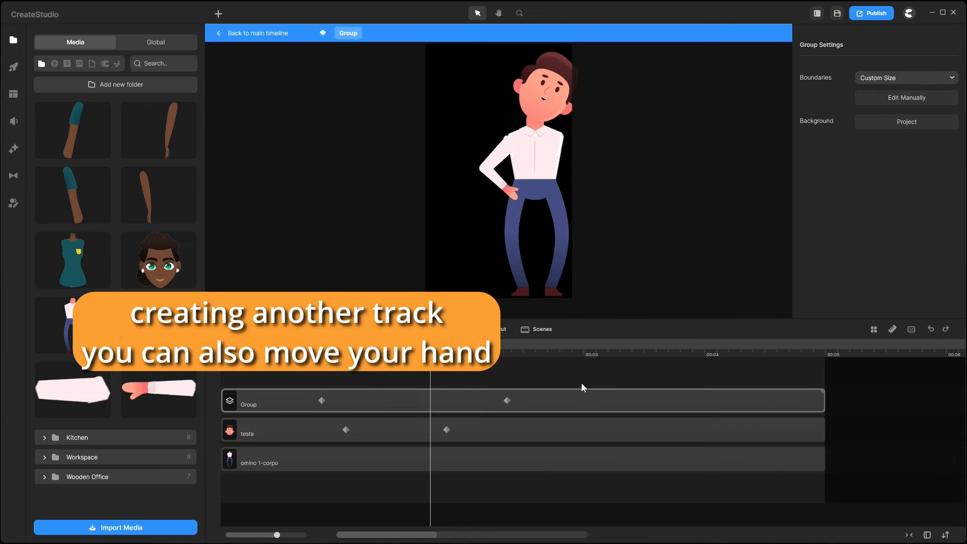
double_click(296, 405)
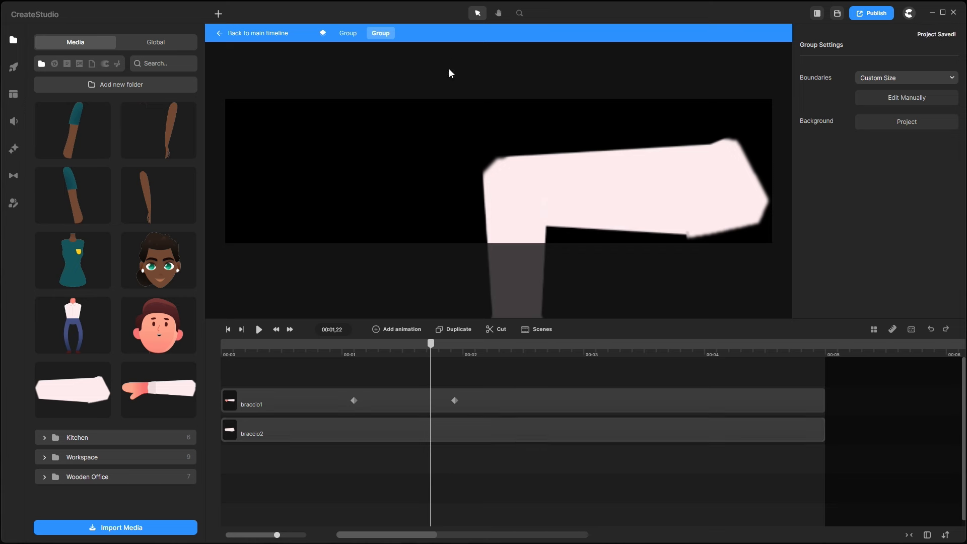
click(234, 33)
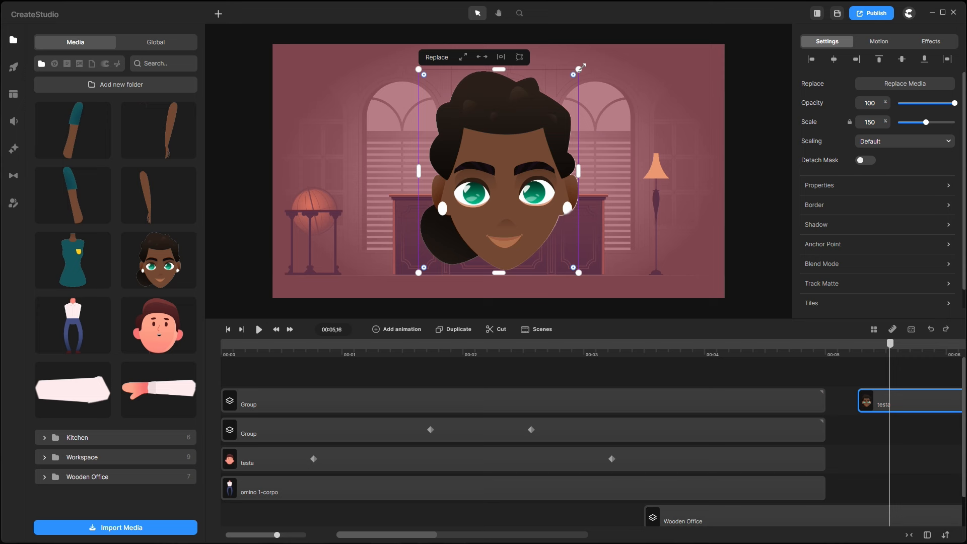
Scale the woman's head to 60% and her body, corpo, to 55%, and place them left of the desk with the head on the neck.
drag(581, 67, 482, 191)
drag(451, 225, 360, 122)
drag(875, 427, 883, 433)
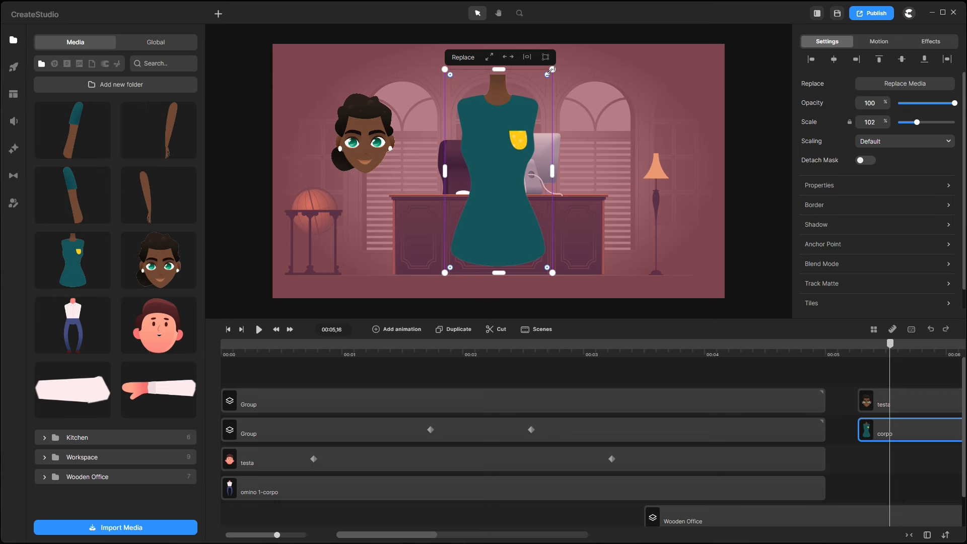
drag(552, 70, 503, 162)
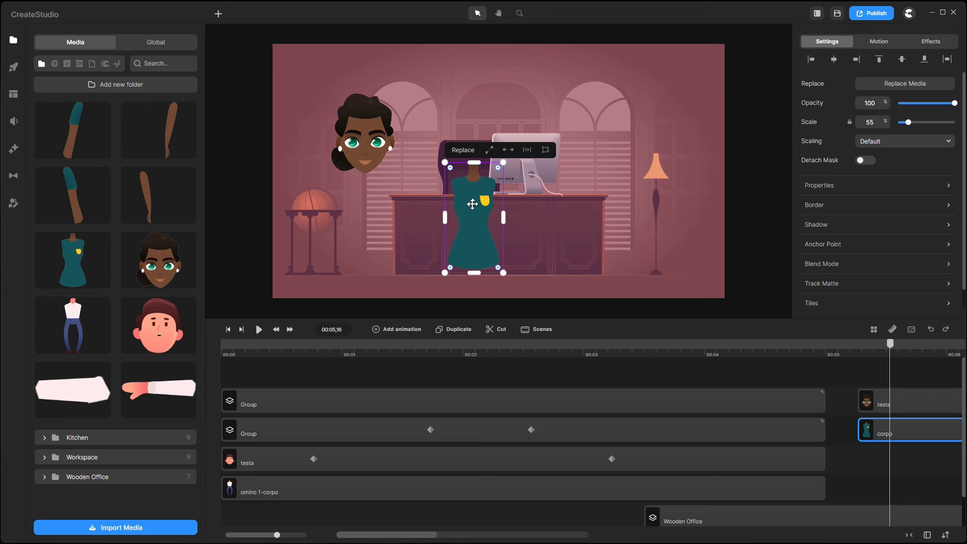
drag(472, 204, 366, 202)
click(450, 218)
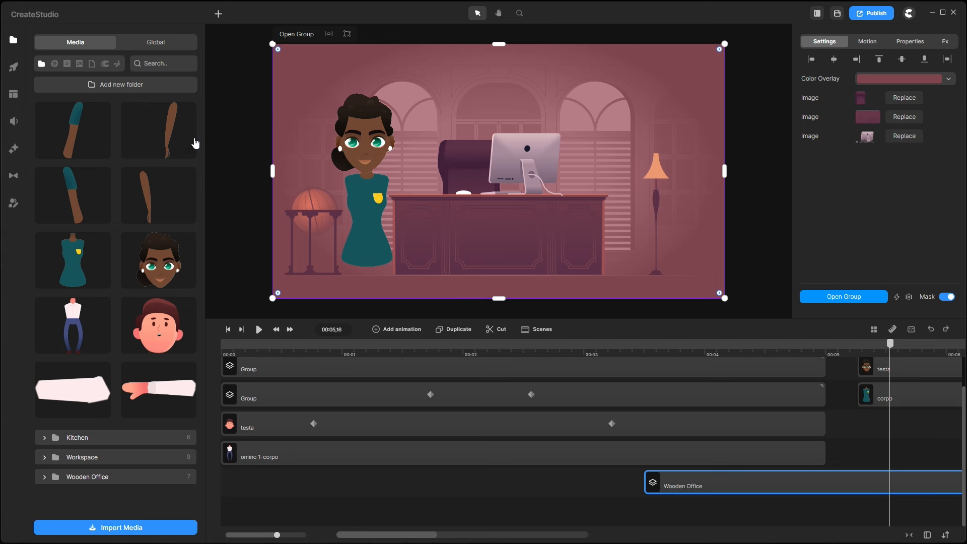
Add the bare arm image braccio 2 at the woman's left-hand shoulder and start its clip just after 00:05.
drag(184, 134, 335, 217)
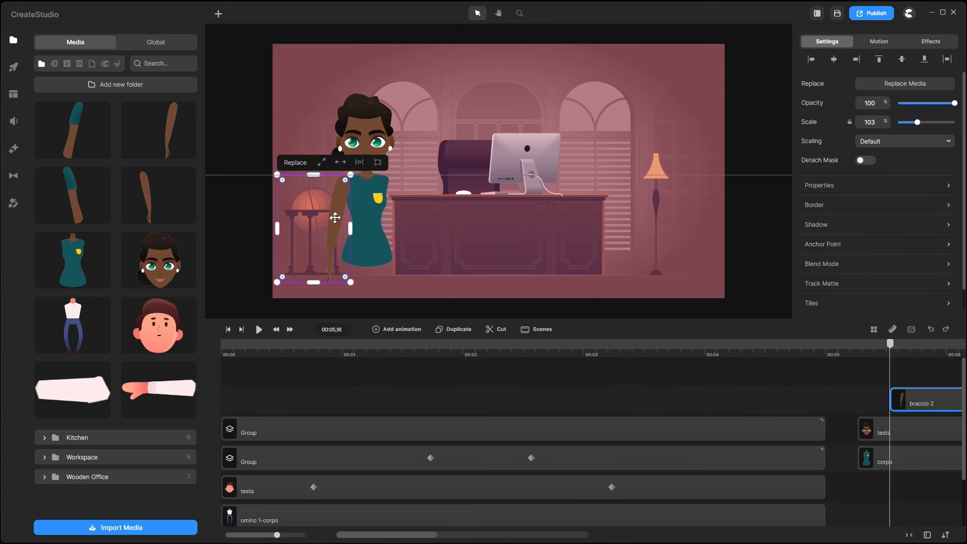
drag(910, 390, 880, 399)
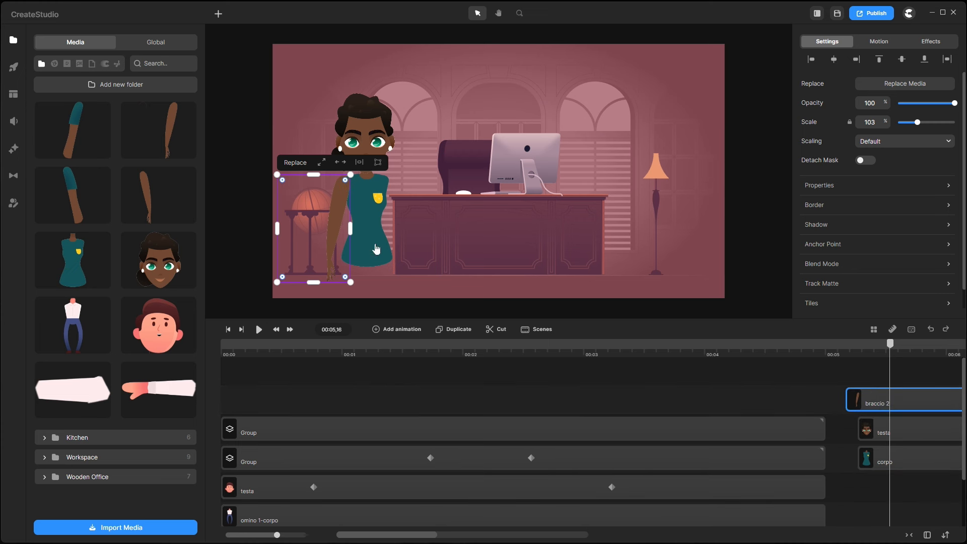
click(453, 211)
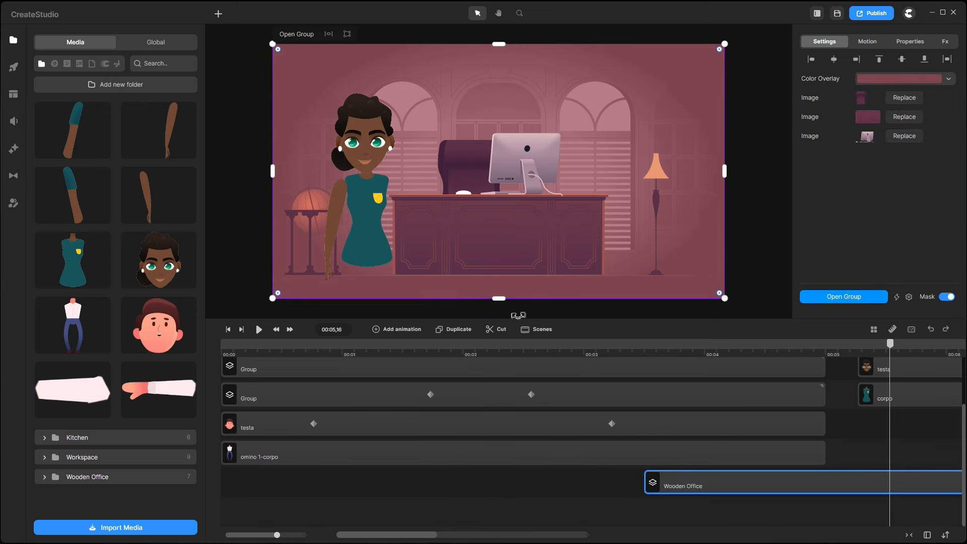
Tilt the woman's head to the left and swing the braccio 2 arm up across her body toward the desk.
click(896, 369)
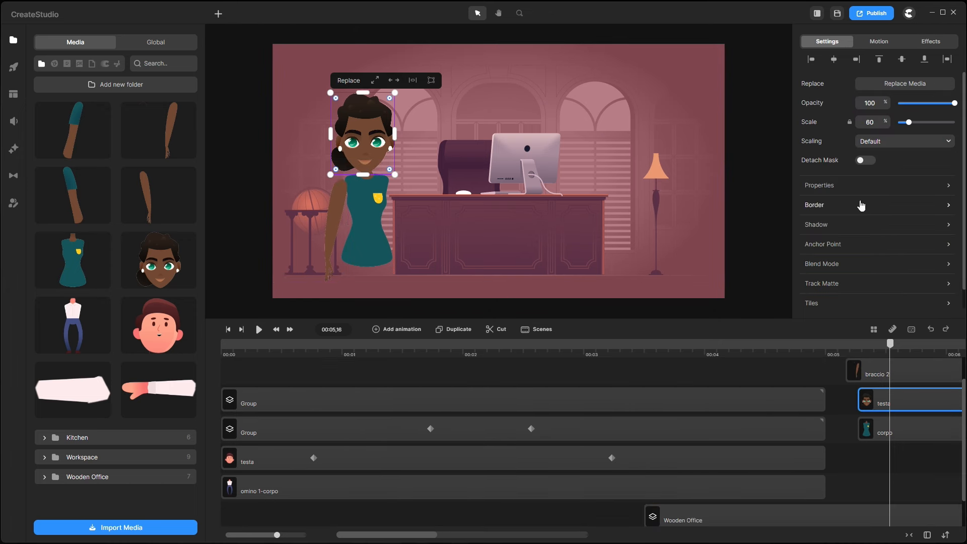
drag(768, 244, 763, 246)
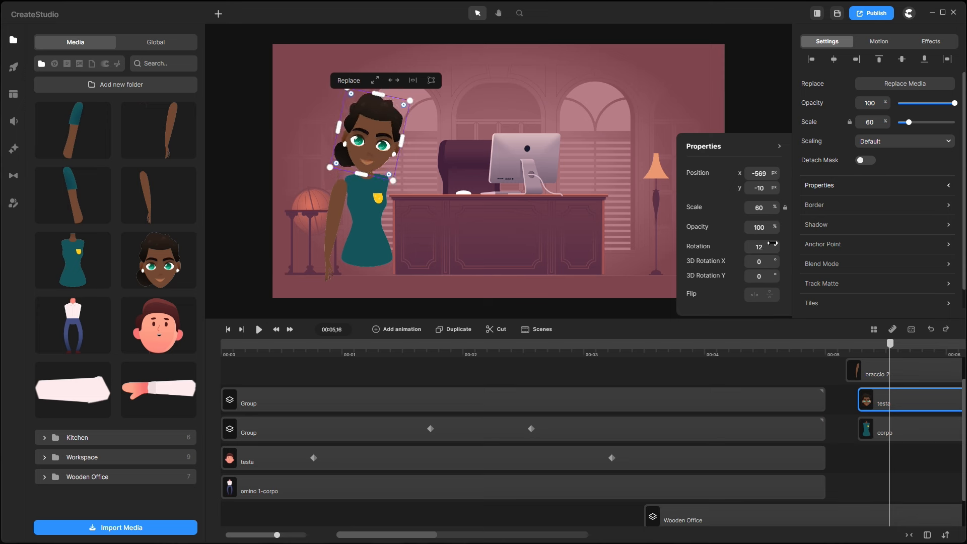
click(859, 381)
click(659, 227)
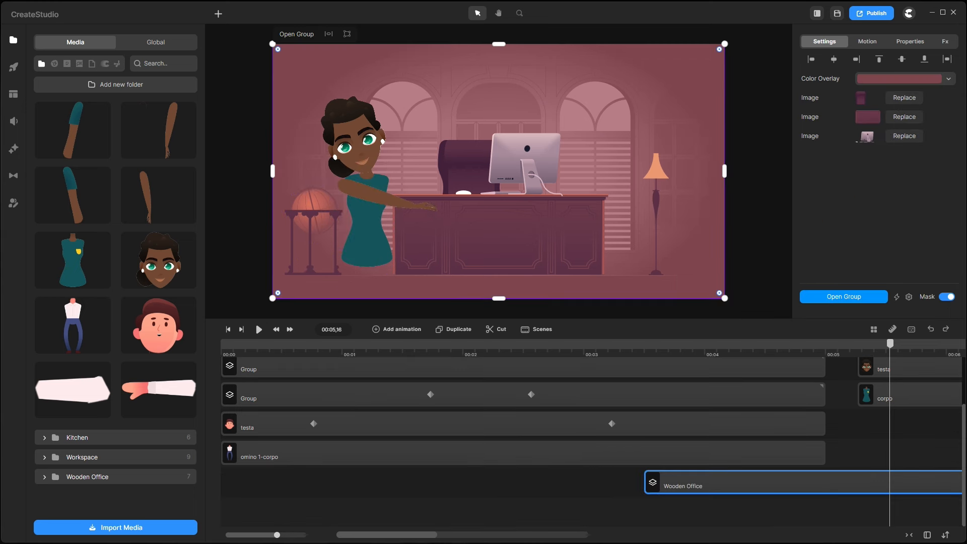